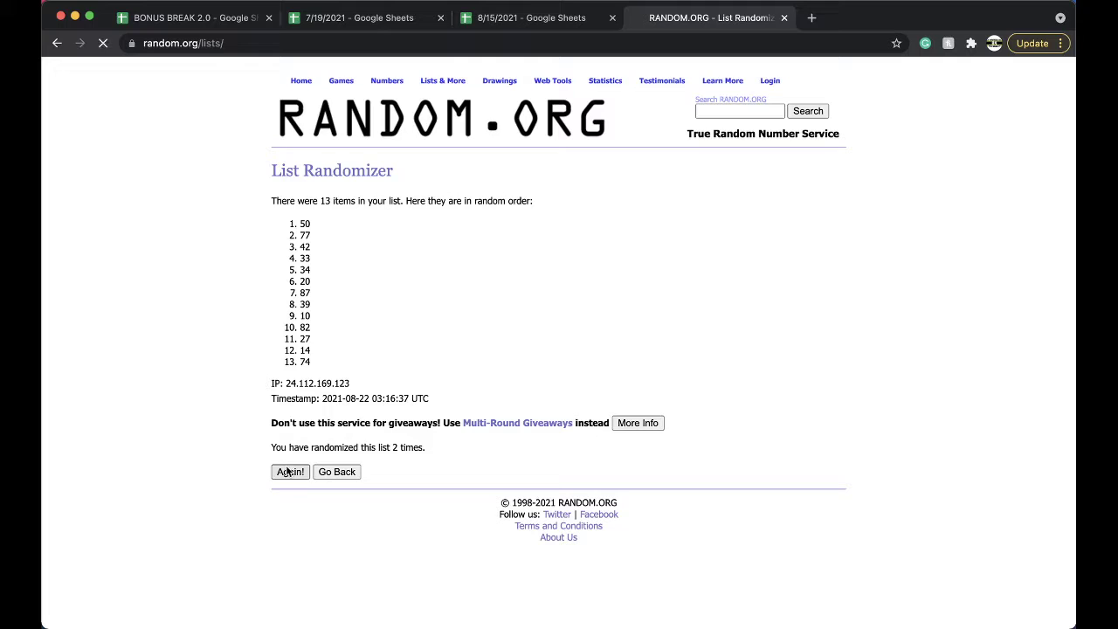
# Step: Randomize the 13-number list again several more times
pyautogui.click(288, 471)
pyautogui.click(288, 472)
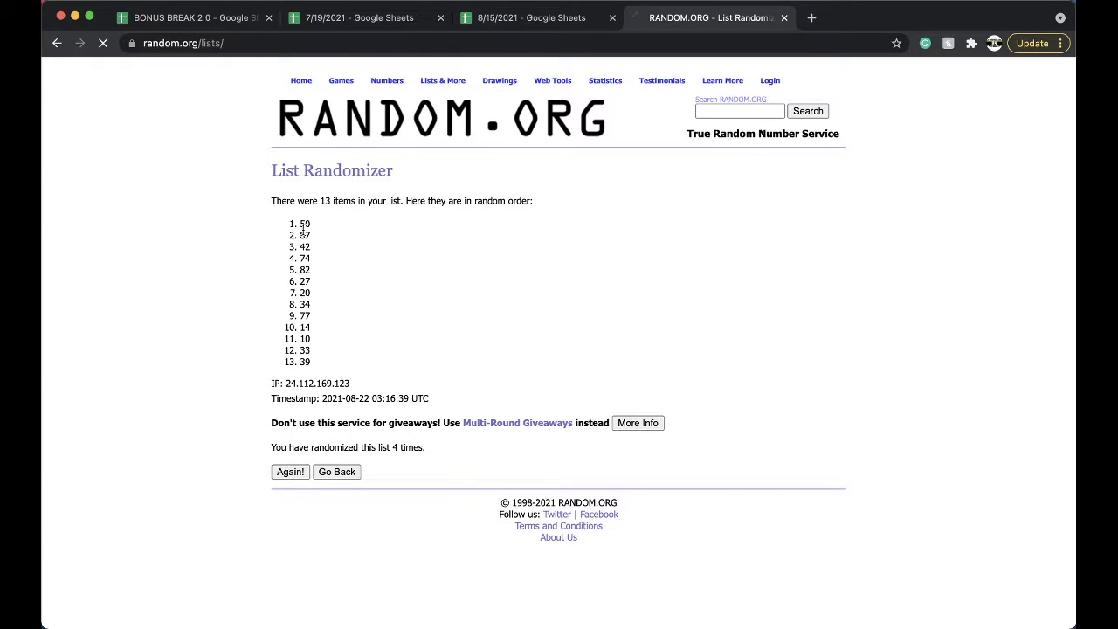
# Step: In the 8/15/2021 spreadsheet, fill the column E cell containing 10 with bright green
pyautogui.click(529, 19)
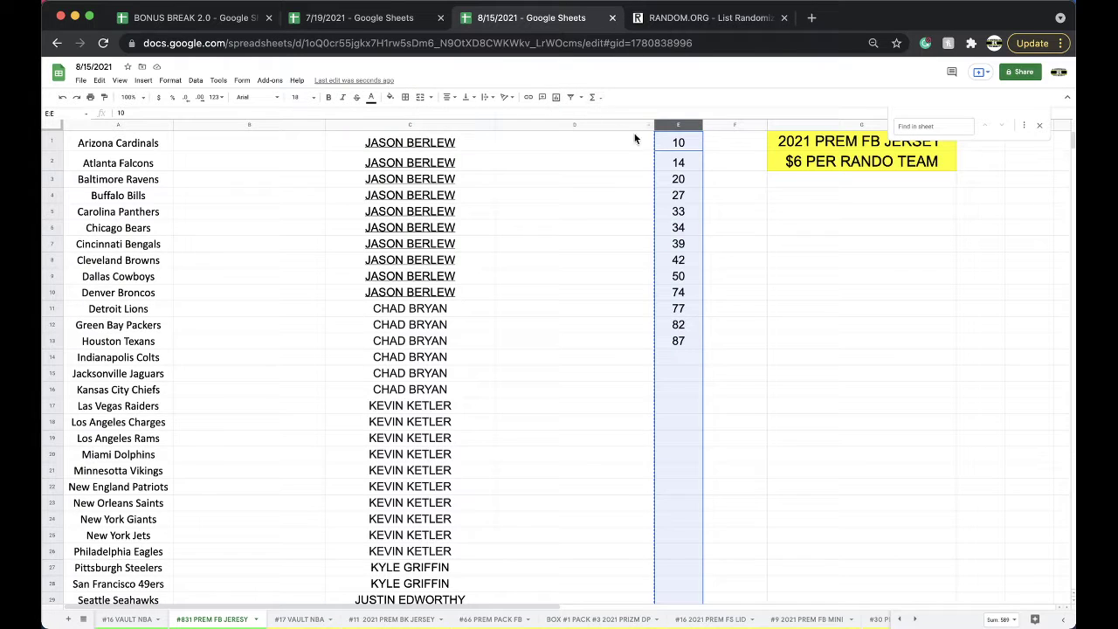
pyautogui.click(673, 147)
pyautogui.click(393, 97)
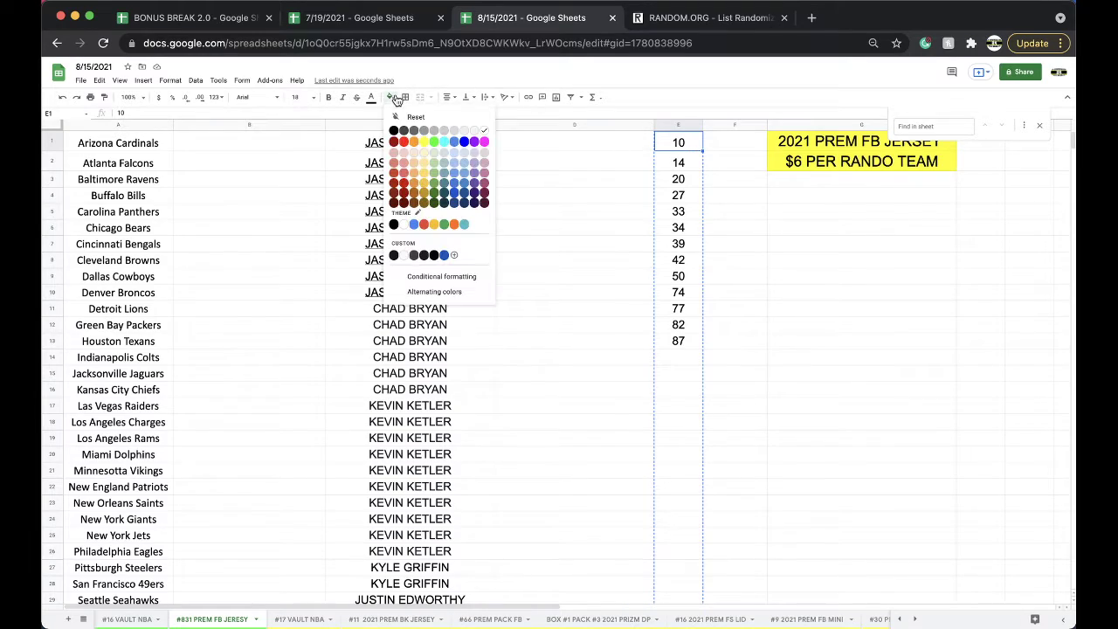
pyautogui.click(436, 136)
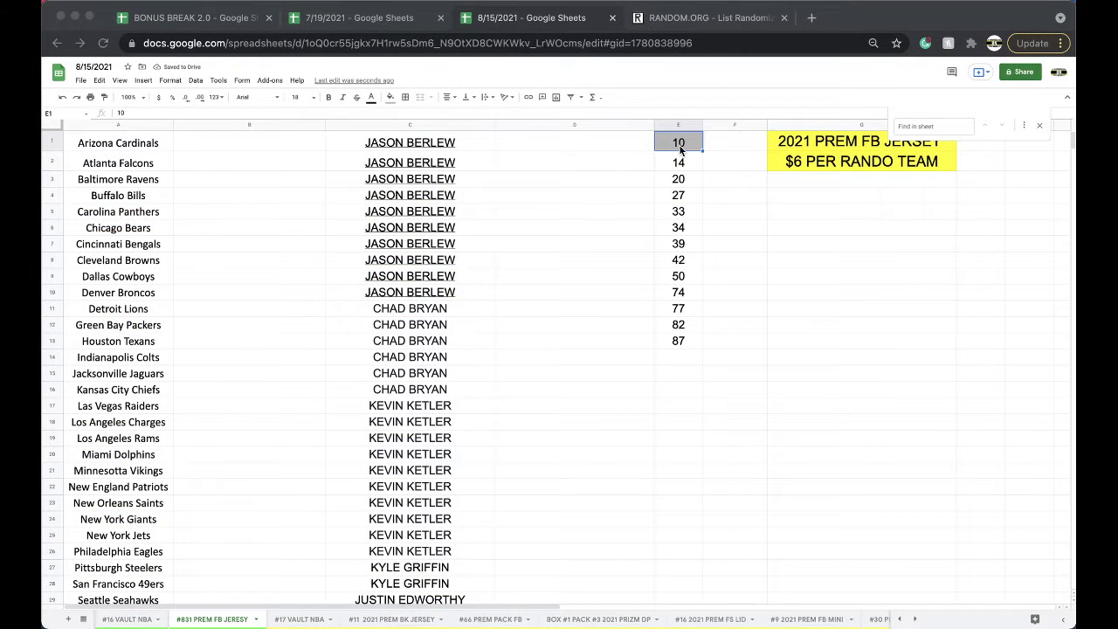
pyautogui.click(463, 109)
pyautogui.click(402, 99)
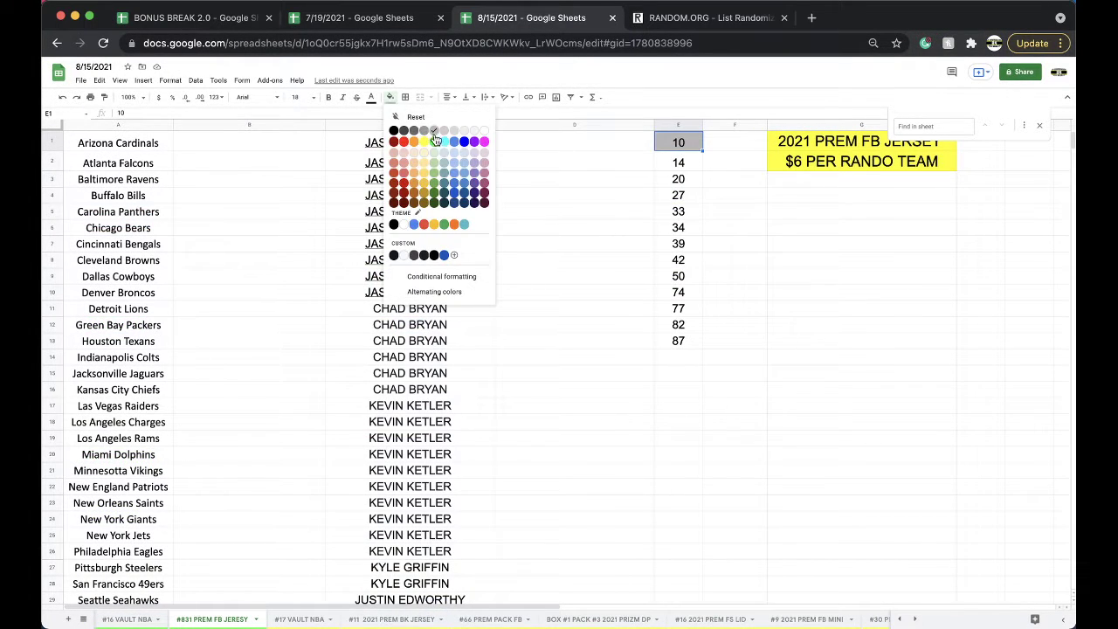
pyautogui.click(437, 144)
# Step: Review the participant entries in column C through the last team row
pyautogui.moveTo(415, 146); pyautogui.dragTo(407, 367)
pyautogui.scroll(-1, 402, 288)
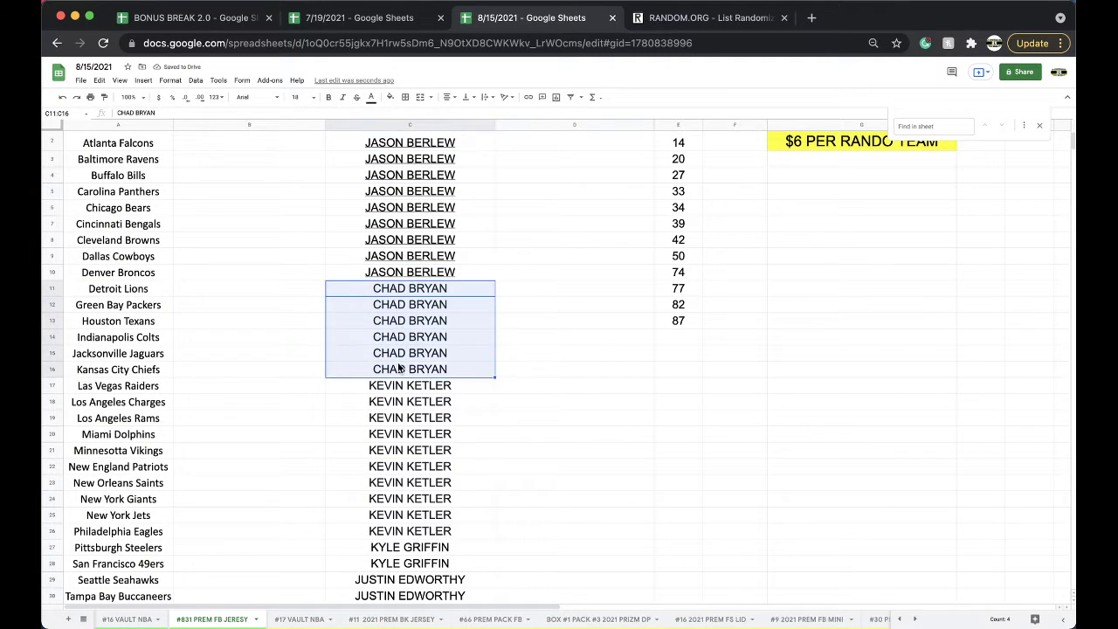
pyautogui.scroll(-3, 419, 278)
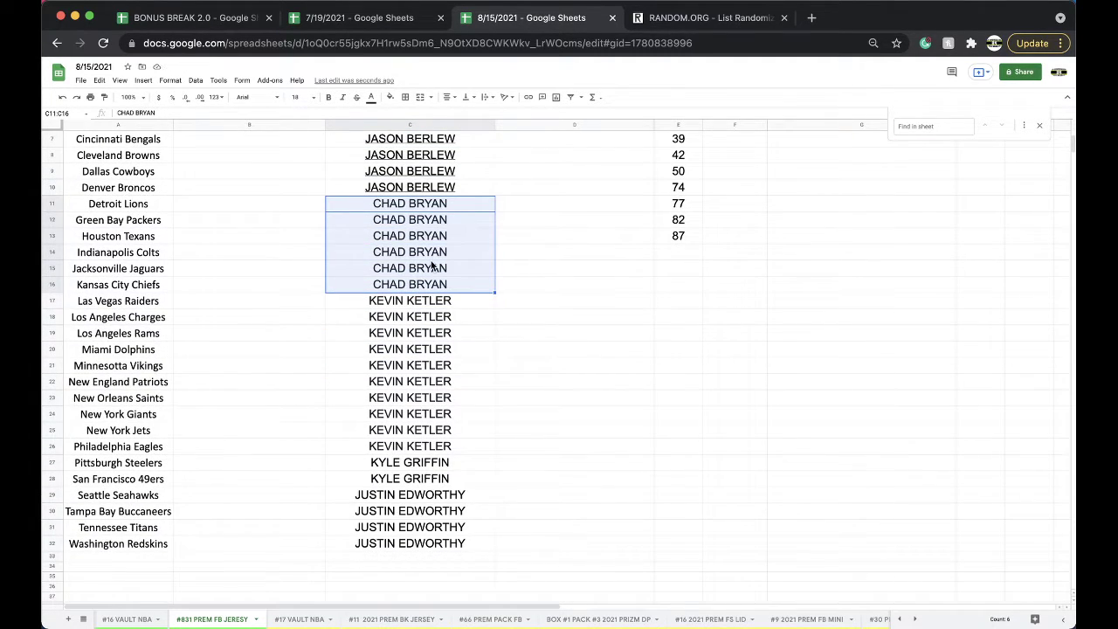
pyautogui.scroll(-2, 431, 265)
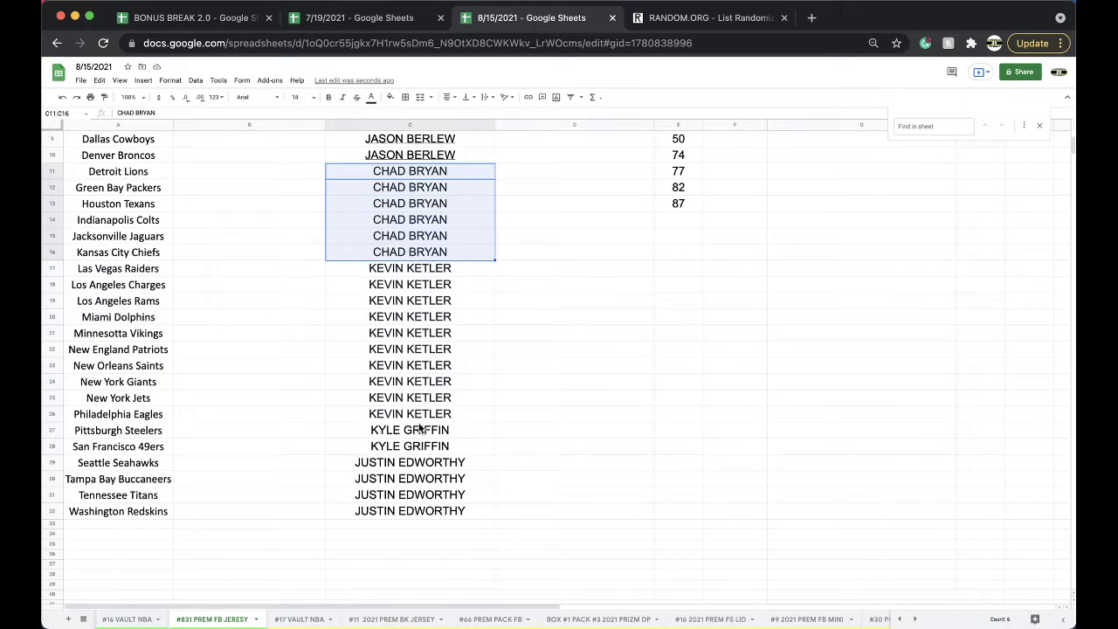
pyautogui.scroll(3, 418, 428)
pyautogui.scroll(3, 419, 428)
# Step: Copy the column C participant list into a fresh RANDOM.ORG List Randomizer form and randomize it
pyautogui.click(410, 125)
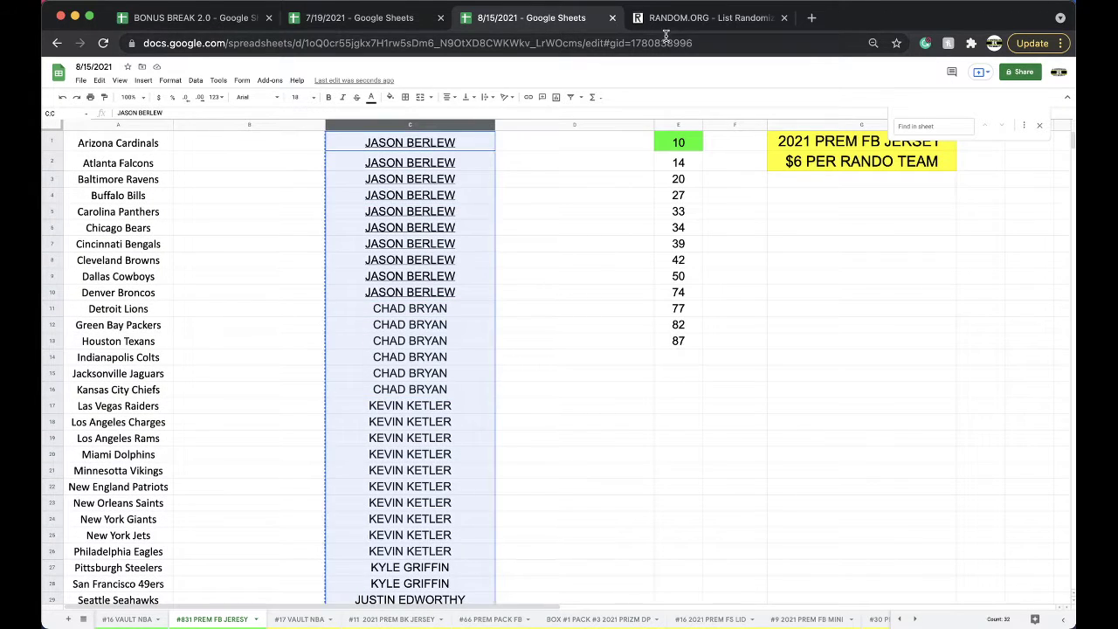
pyautogui.click(660, 21)
pyautogui.click(659, 38)
pyautogui.press('Return')
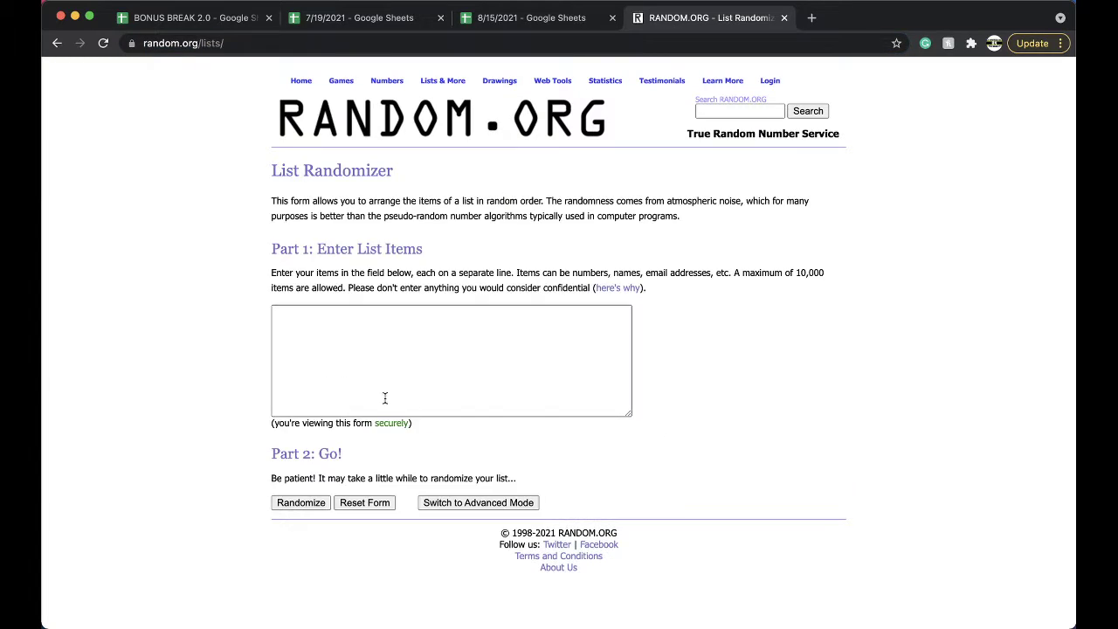
pyautogui.click(302, 502)
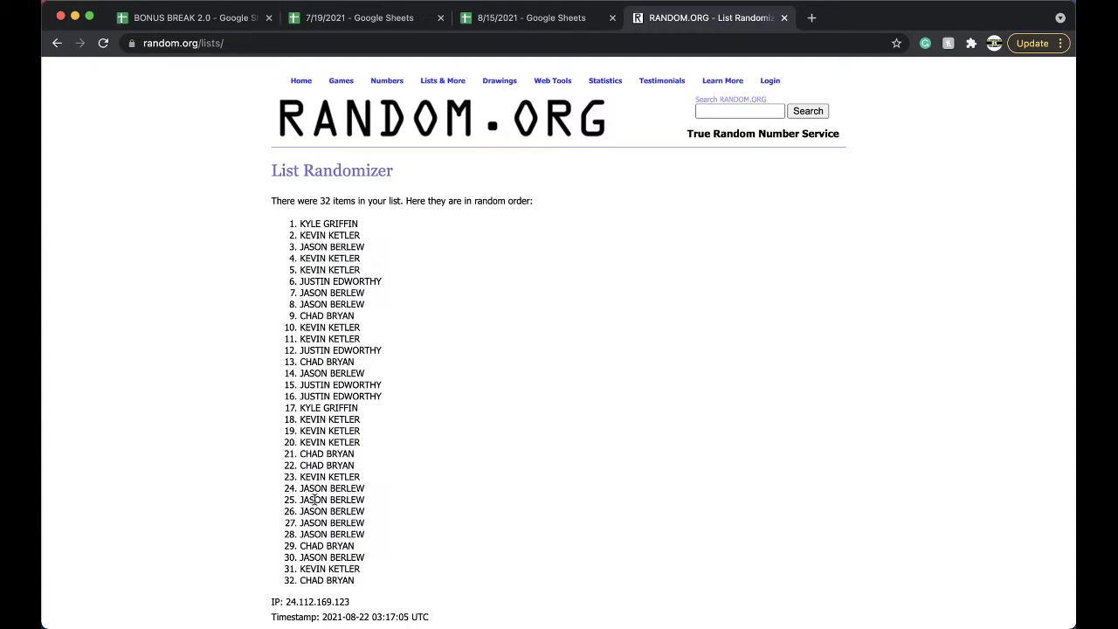
# Step: Randomize the participant list again until it has been randomized five times in total
pyautogui.scroll(-3, 306, 528)
pyautogui.click(291, 538)
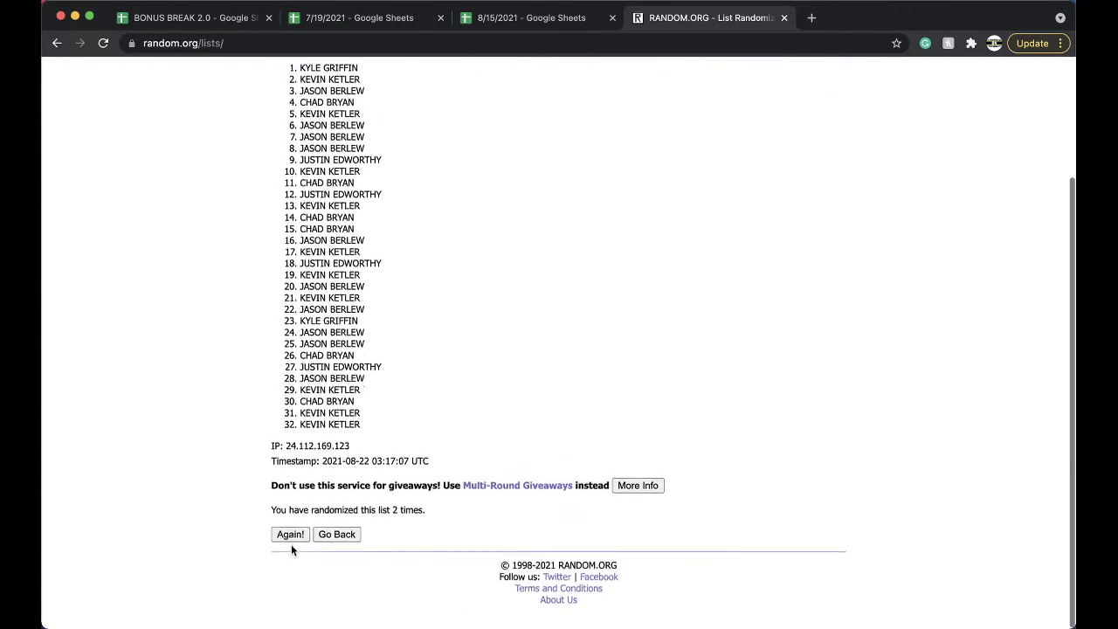
pyautogui.click(290, 539)
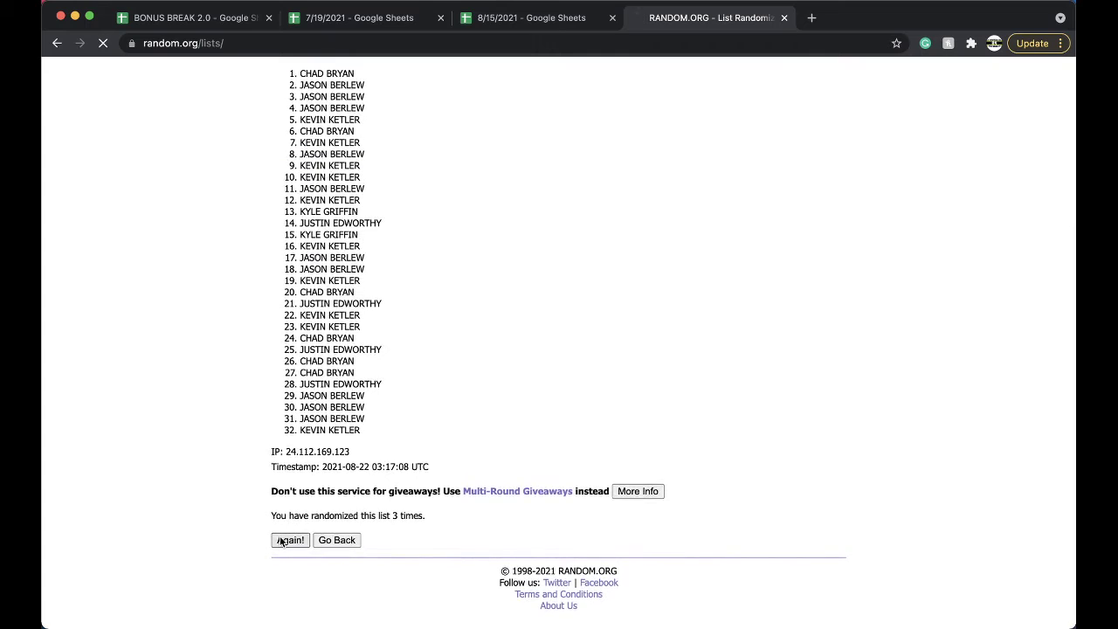
pyautogui.click(288, 538)
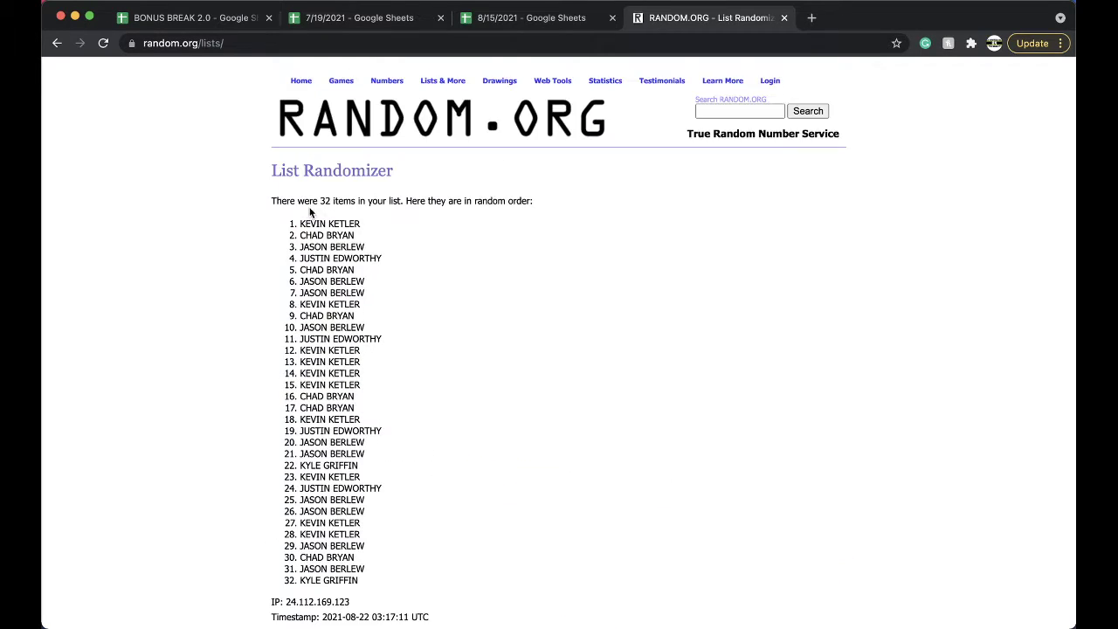
# Step: Copy all 32 randomized names and paste them into the 8/15/2021 spreadsheet starting at cell B1
pyautogui.moveTo(299, 226); pyautogui.dragTo(405, 582)
pyautogui.press('super+c')
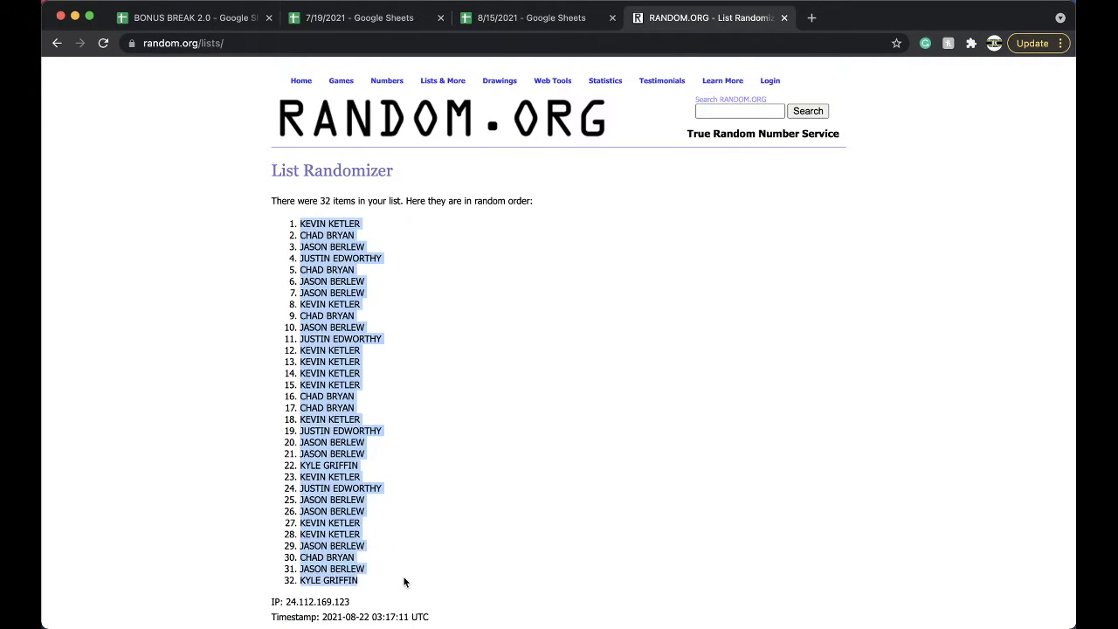
pyautogui.scroll(-3, 513, 133)
pyautogui.hotkey('ctrl', 'shift', 'Tab')
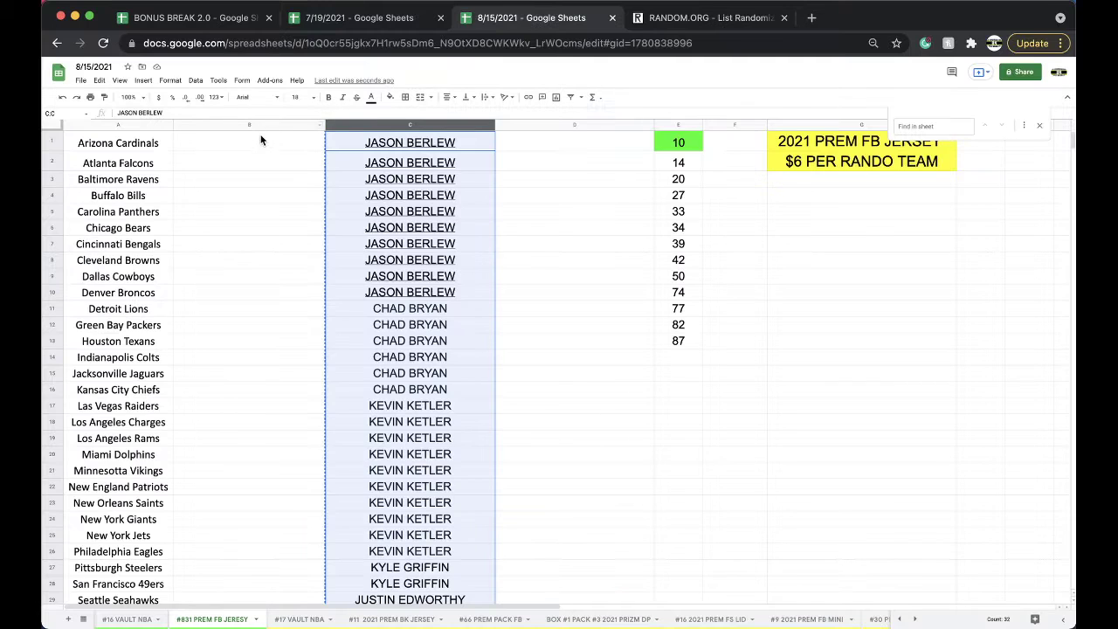
pyautogui.click(262, 142)
pyautogui.press('super+v')
# Step: Set the pasted names in column B to font size 18 and sort the sheet by column B, A to Z
pyautogui.click(301, 97)
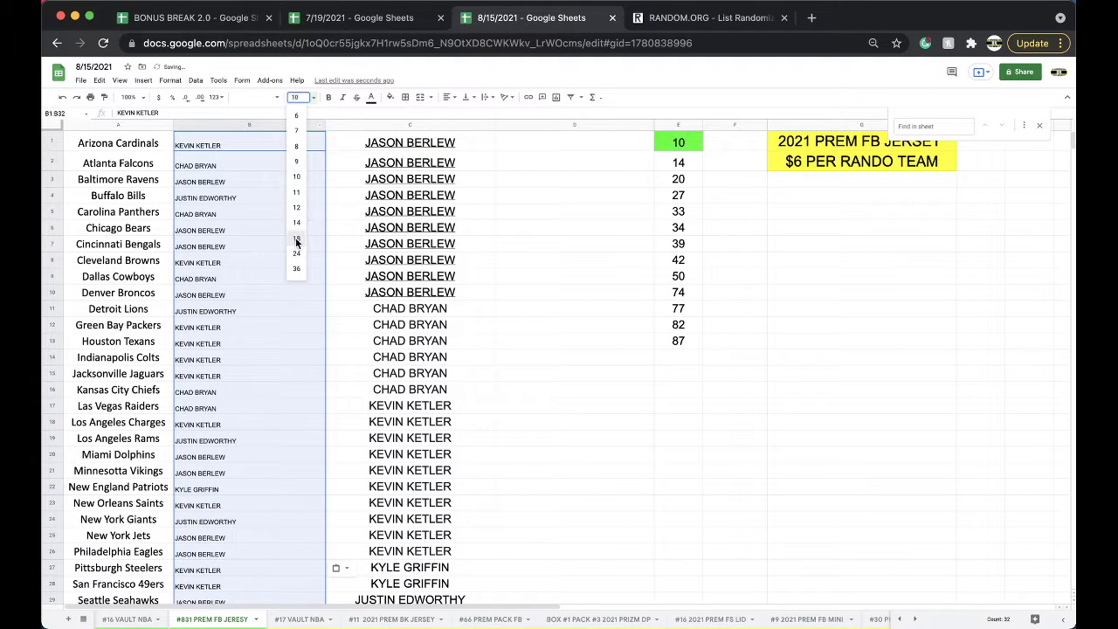
pyautogui.click(297, 241)
pyautogui.click(195, 81)
pyautogui.click(223, 95)
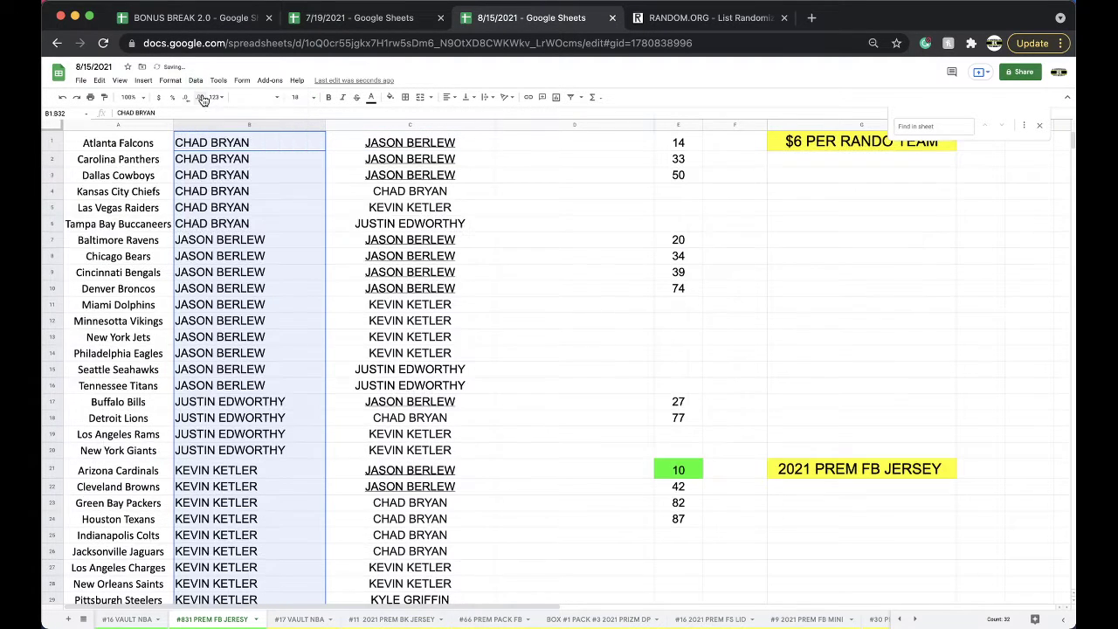
# Step: Go through the sorted names in column B row by row to read which teams each participant received
pyautogui.click(218, 146)
pyautogui.press('Down')
pyautogui.press('Down')
pyautogui.press('Down')
pyautogui.press('Down')
pyautogui.press('Down')
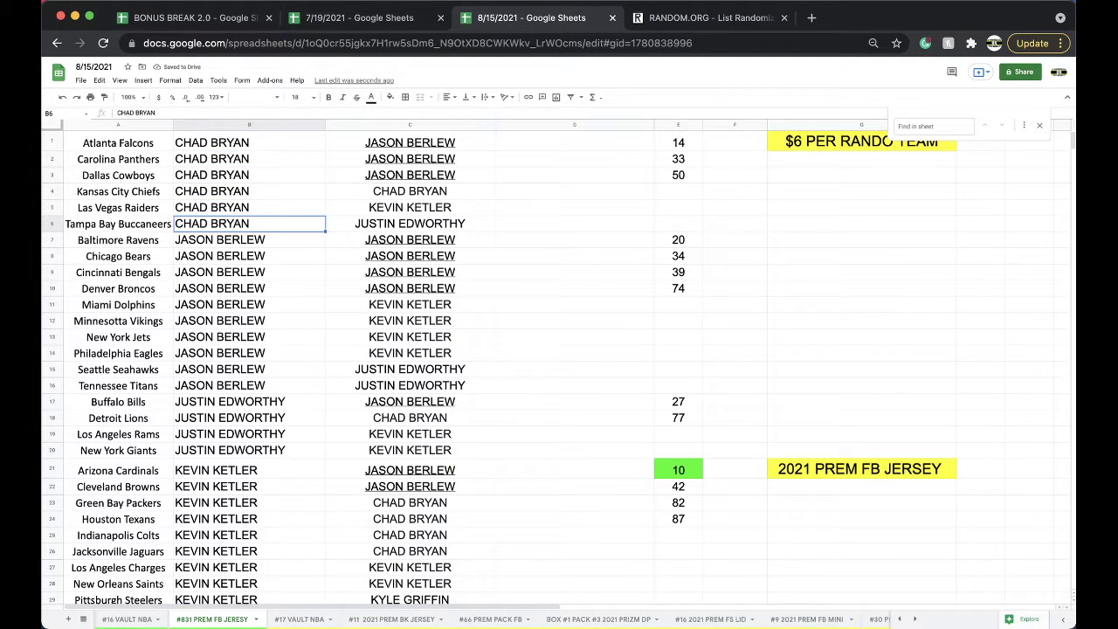
pyautogui.press('Down')
pyautogui.press('Down')
pyautogui.press('Down')
pyautogui.press('Down')
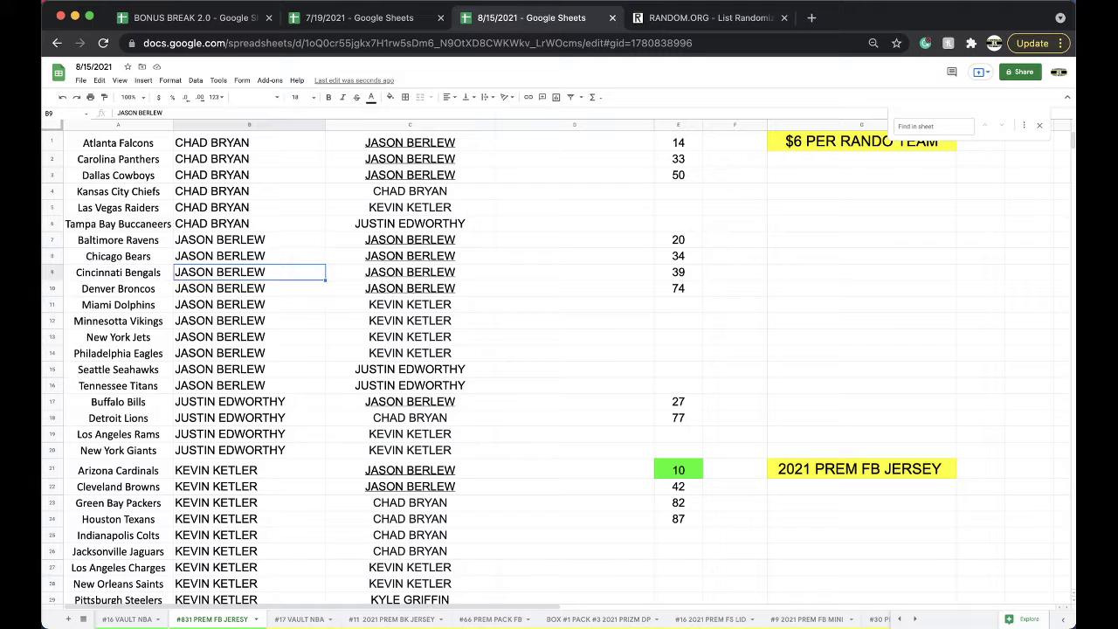
pyautogui.press('Down')
pyautogui.press('Down')
pyautogui.press('Down')
pyautogui.press('Down')
pyautogui.press('Down')
pyautogui.press('Down')
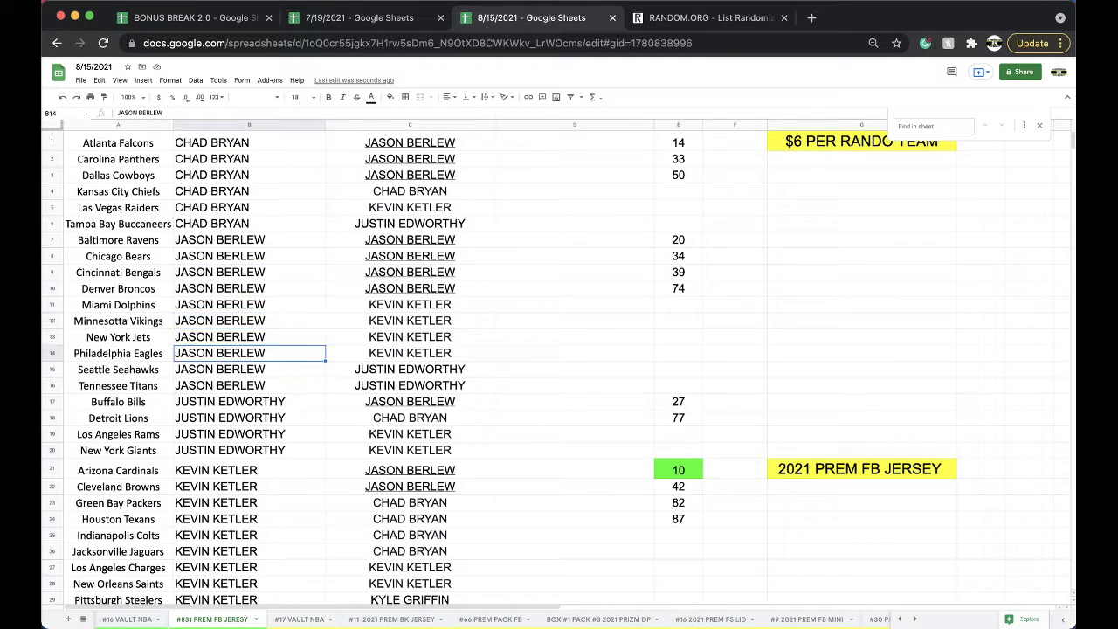
pyautogui.scroll(-1, 559, 367)
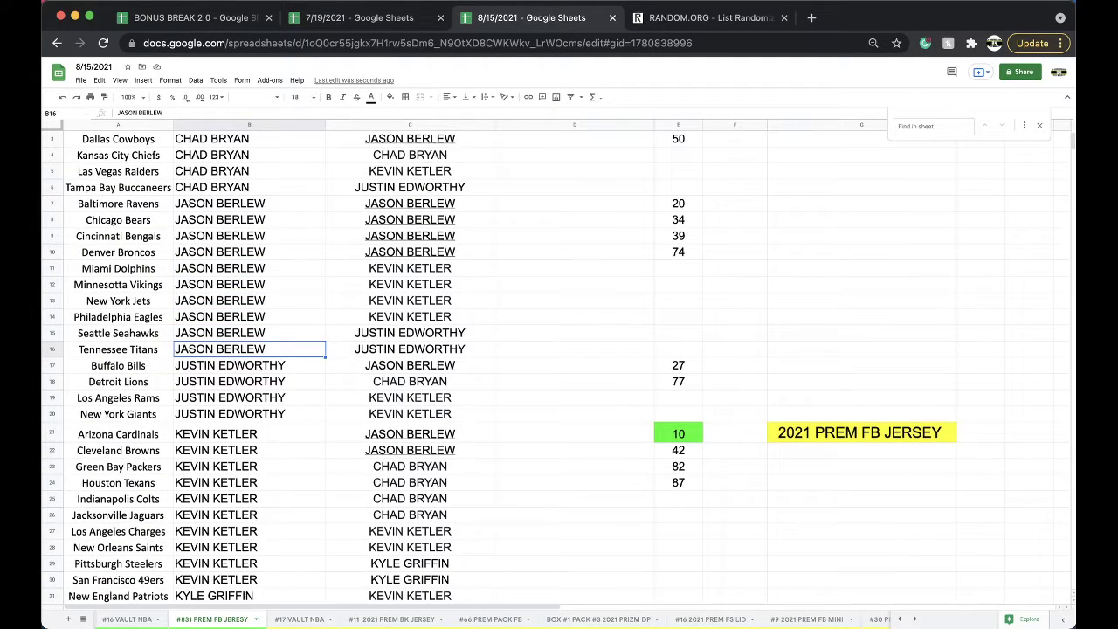
pyautogui.press('Down')
pyautogui.press('Down')
pyautogui.press('Down')
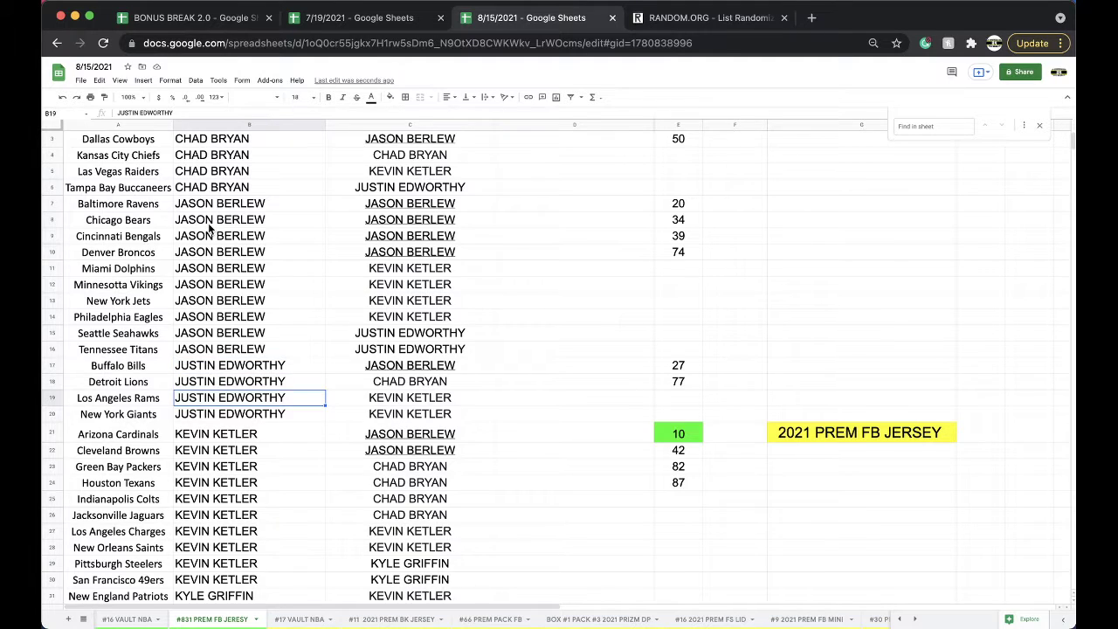
pyautogui.scroll(-1, 212, 229)
pyautogui.moveTo(210, 405); pyautogui.dragTo(213, 546)
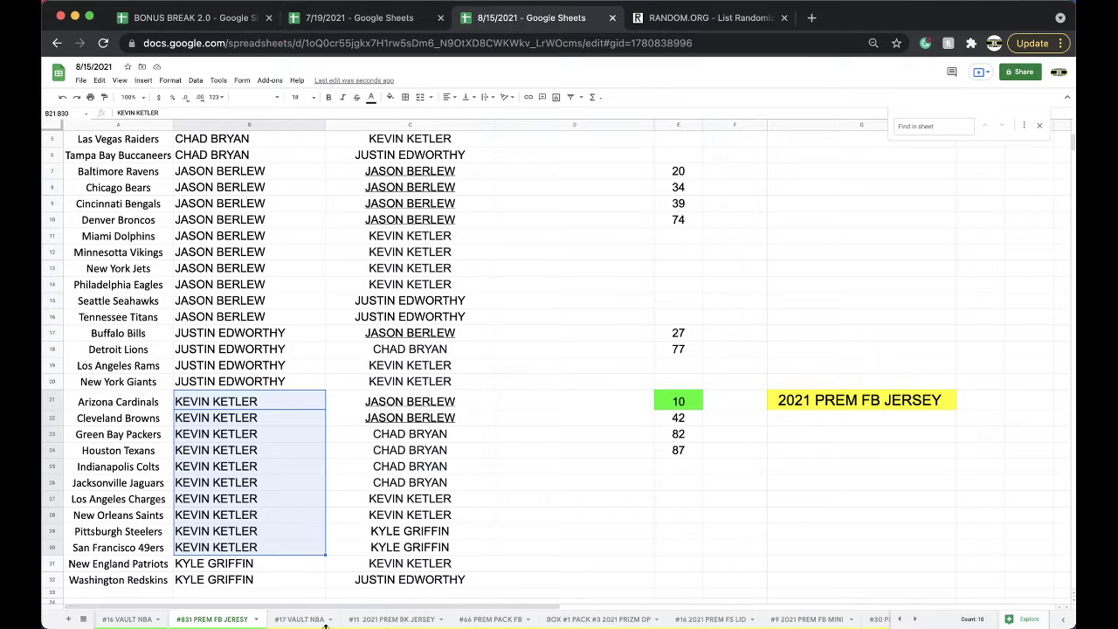
# Step: In the 7/19/2021 spreadsheet's #47 PREM MLB JERSEY sheet, copy the five participant entries in C1:C5 and paste them from C6
pyautogui.click(390, 24)
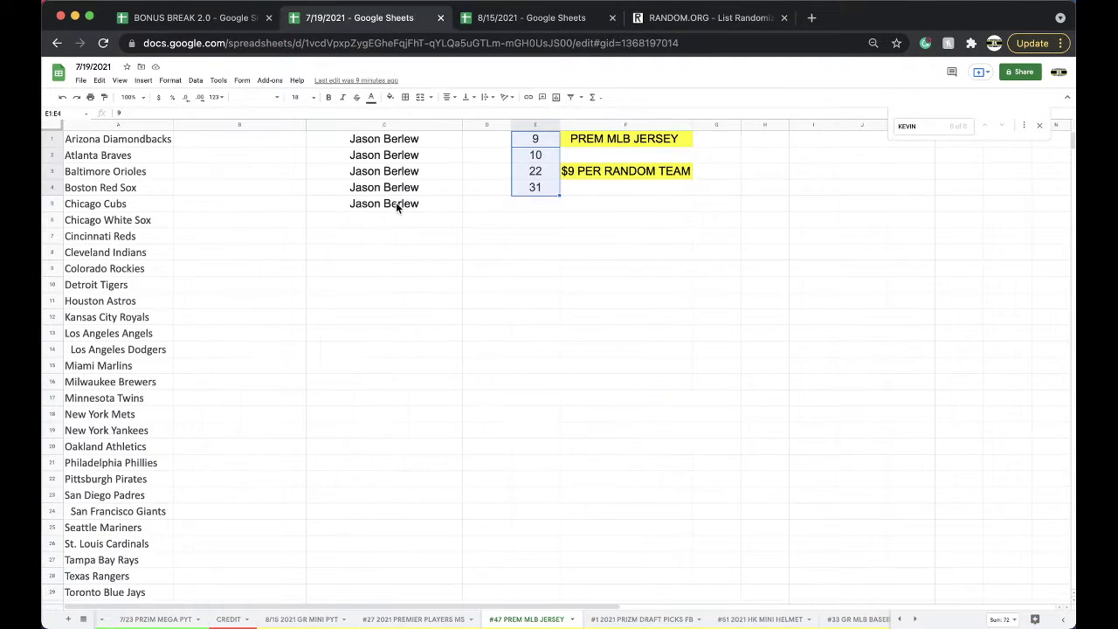
pyautogui.moveTo(377, 146); pyautogui.dragTo(362, 205)
pyautogui.hotkey('ctrl', 'c')
pyautogui.click(355, 220)
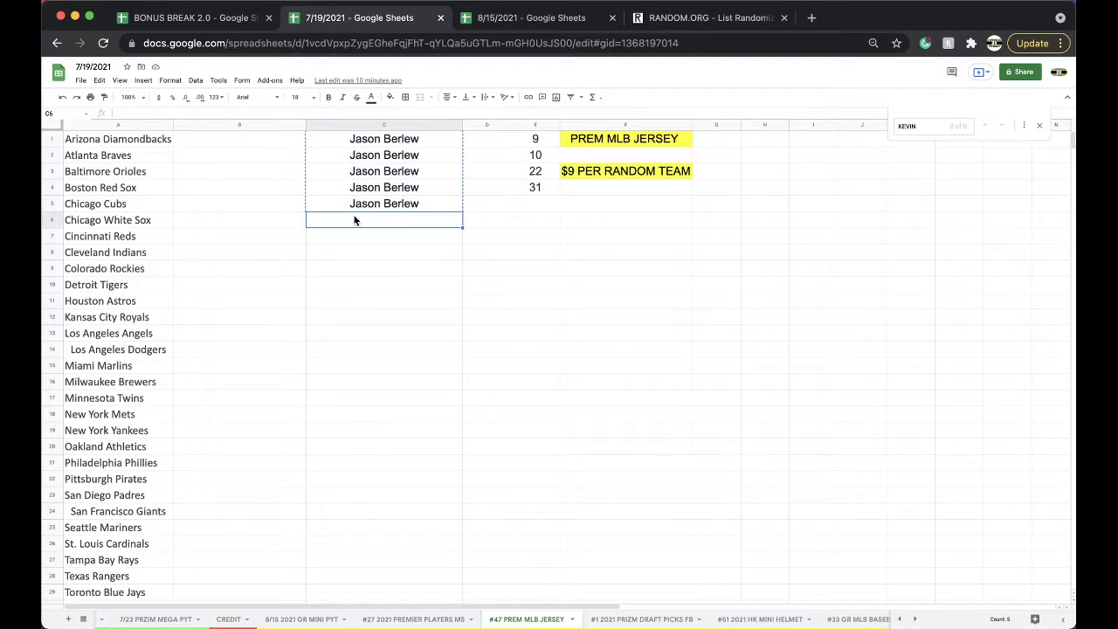
pyautogui.hotkey('ctrl', 'v')
# Step: Back in the 8/15/2021 spreadsheet, fill the Jacksonville Jaguars' column B name cell with bright green
pyautogui.click(537, 15)
pyautogui.click(441, 394)
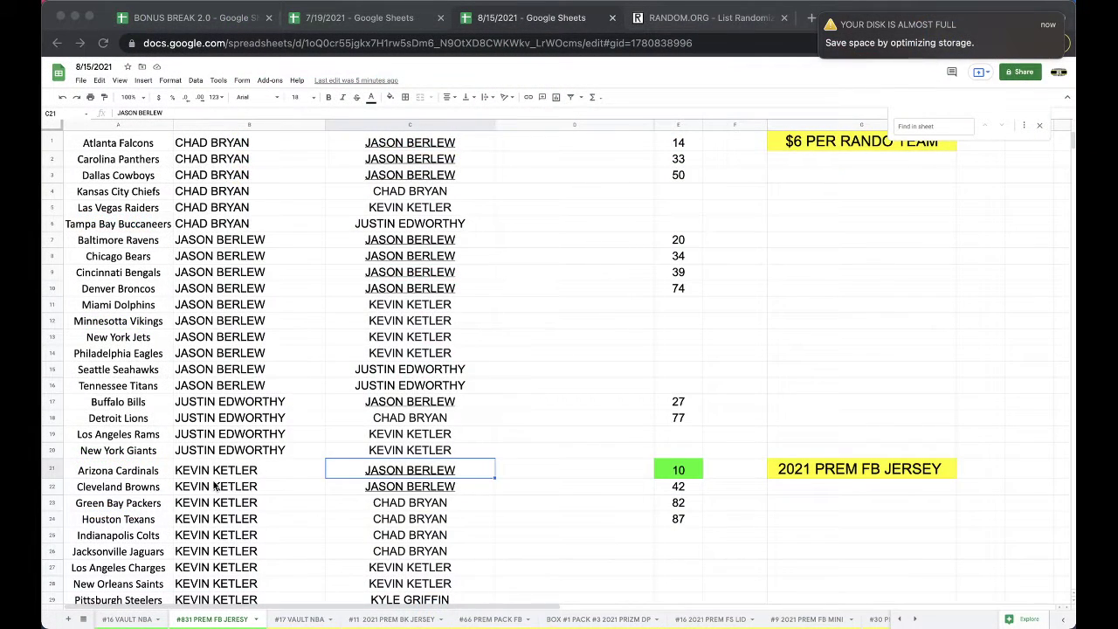
pyautogui.click(206, 554)
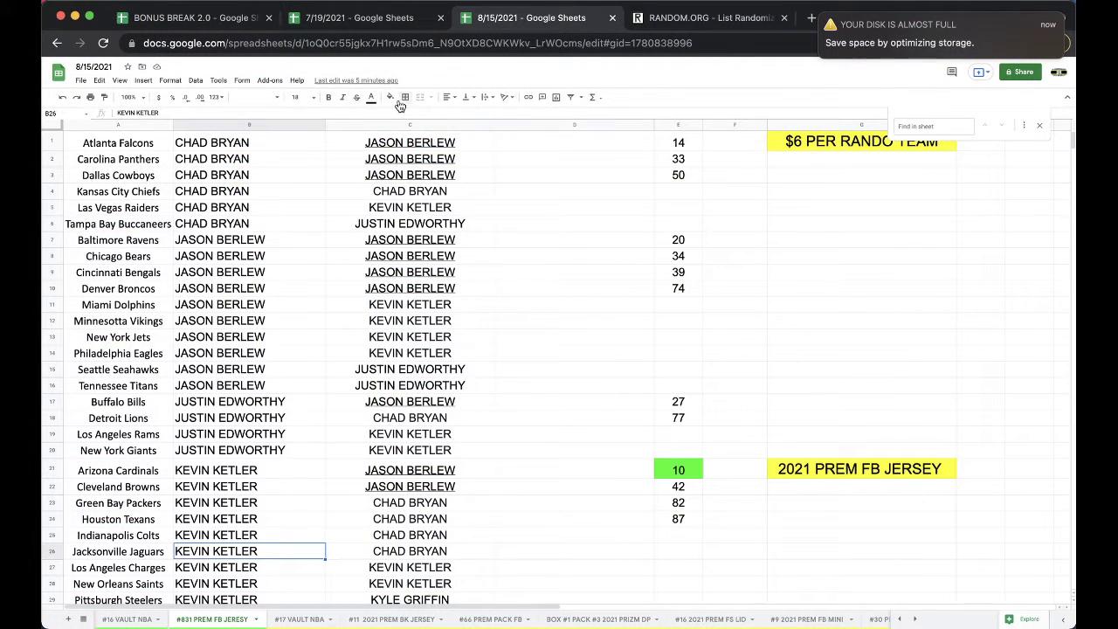
pyautogui.click(390, 97)
pyautogui.click(439, 145)
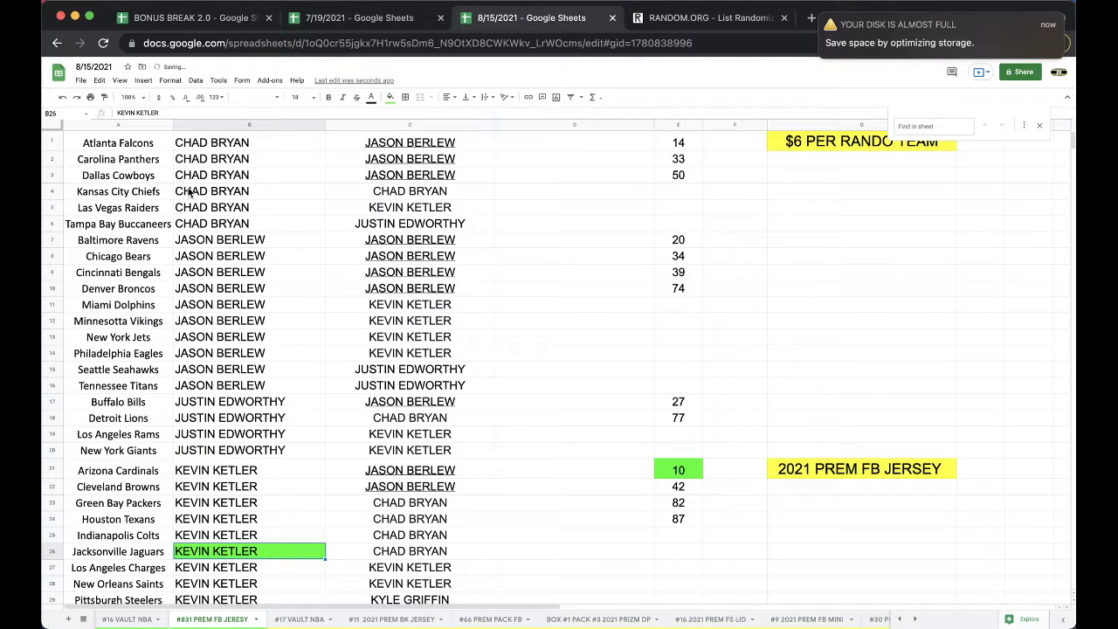
# Step: Sort the sheet by the team names in column A, A to Z
pyautogui.click(130, 122)
pyautogui.click(195, 81)
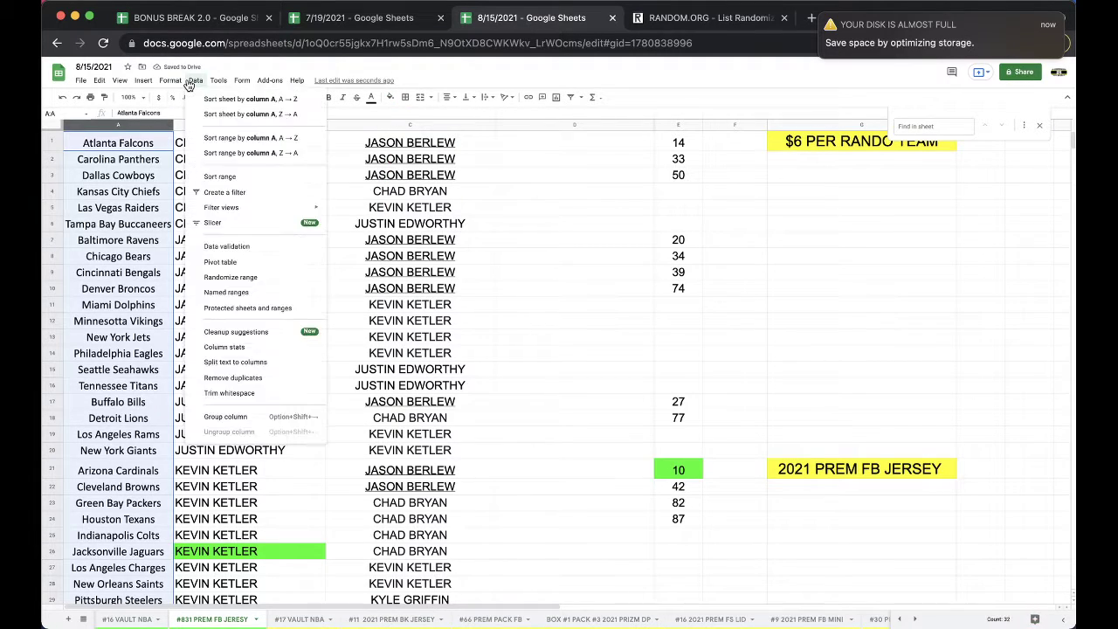
pyautogui.click(223, 90)
# Step: Copy the column C participant list again, reload the RANDOM.ORG List Randomizer with an empty form, enter the list and randomize it
pyautogui.click(396, 122)
pyautogui.press('cmd+c')
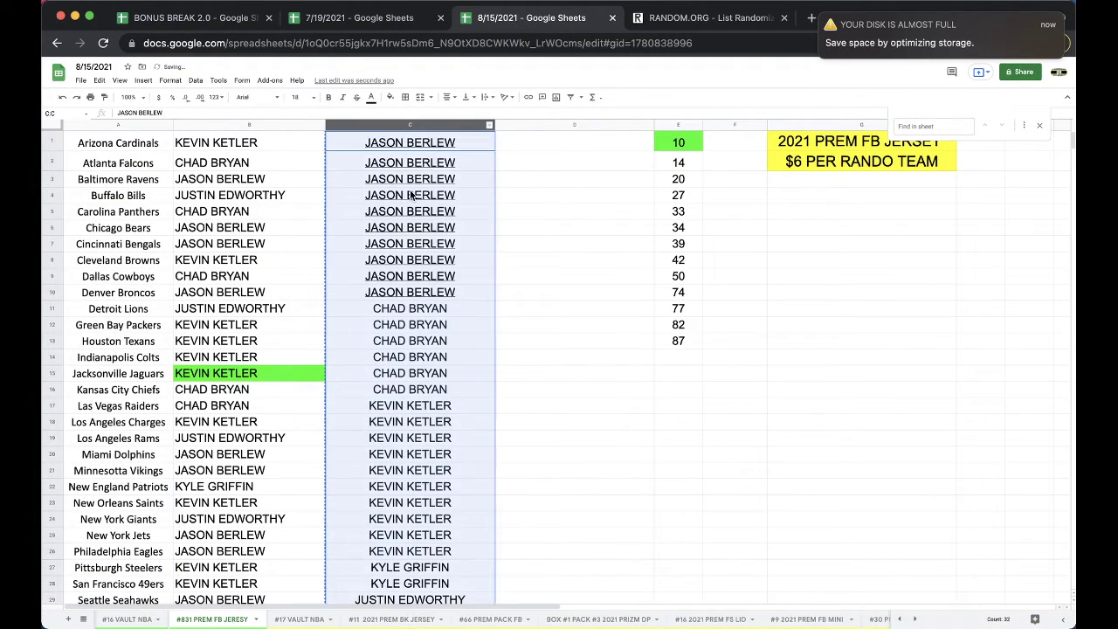
pyautogui.scroll(-2, 411, 194)
pyautogui.scroll(2, 407, 192)
pyautogui.click(677, 17)
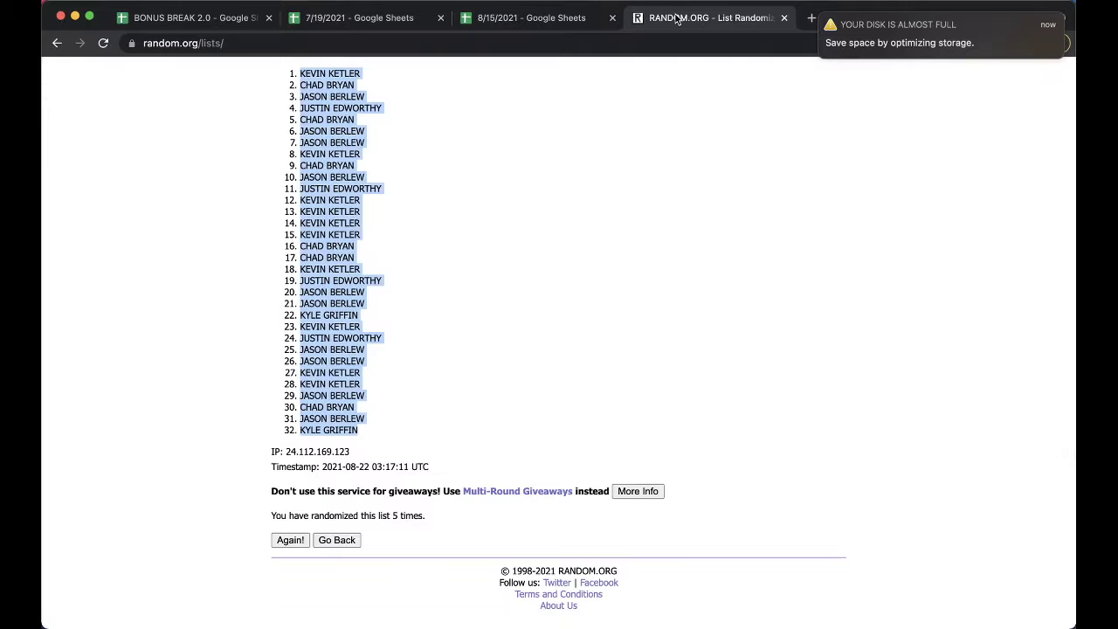
pyautogui.click(821, 16)
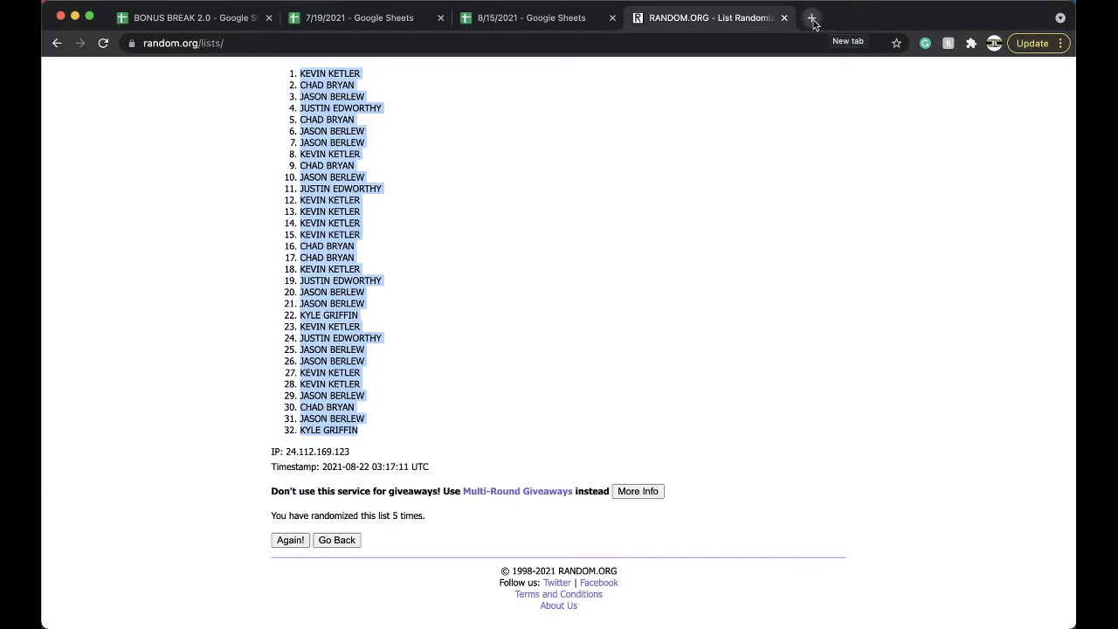
pyautogui.click(719, 40)
pyautogui.press('Return')
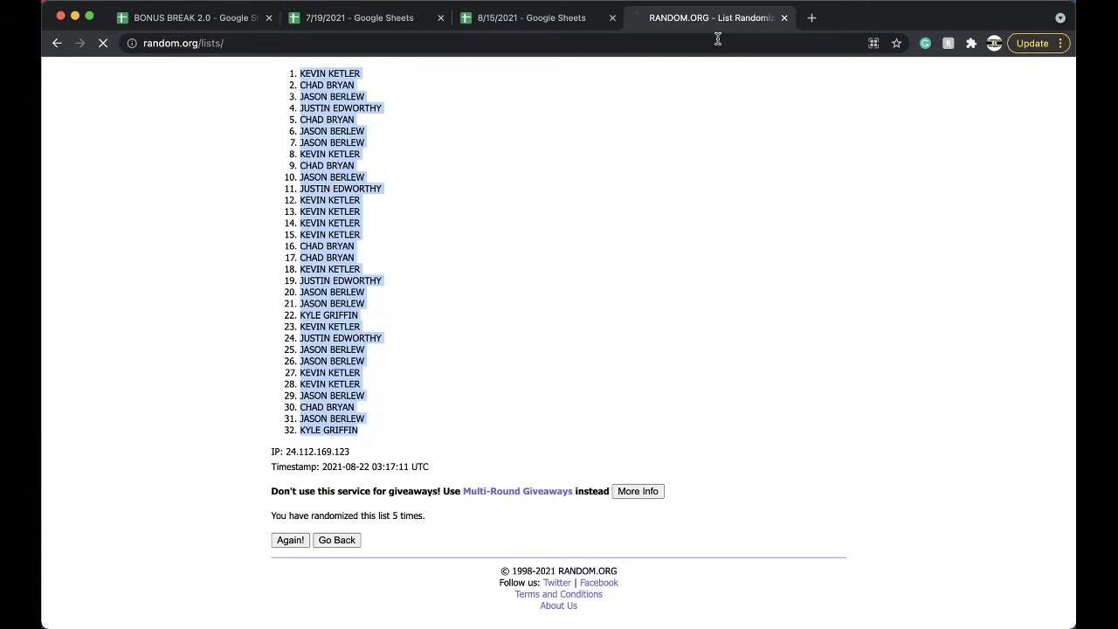
pyautogui.click(297, 503)
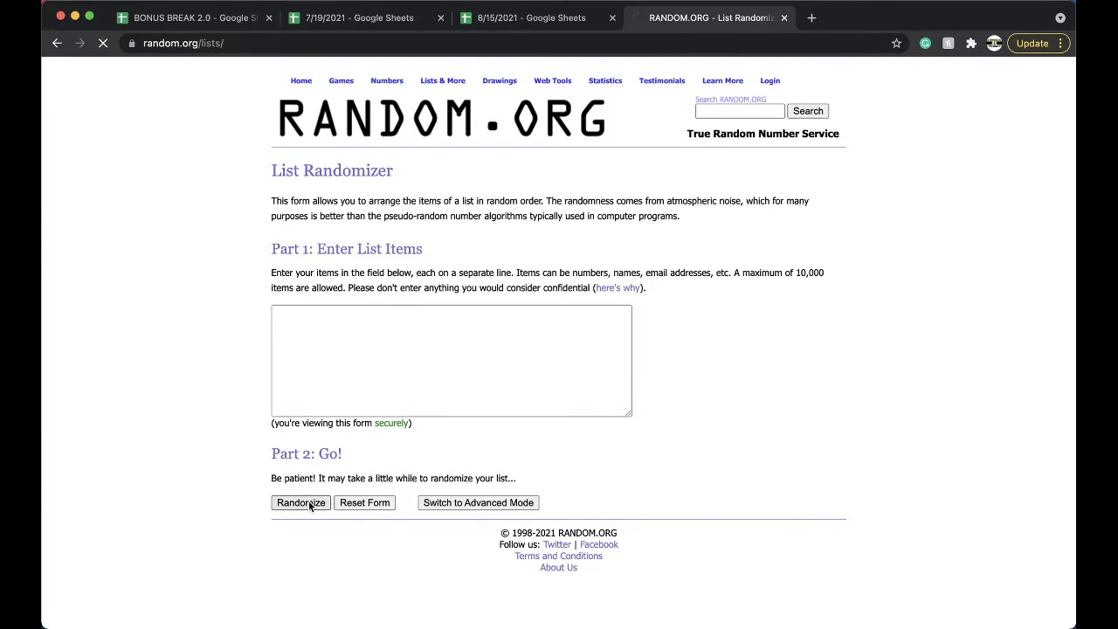
# Step: Randomize the participant list three more times in the RANDOM.ORG List Randomizer
pyautogui.click(290, 540)
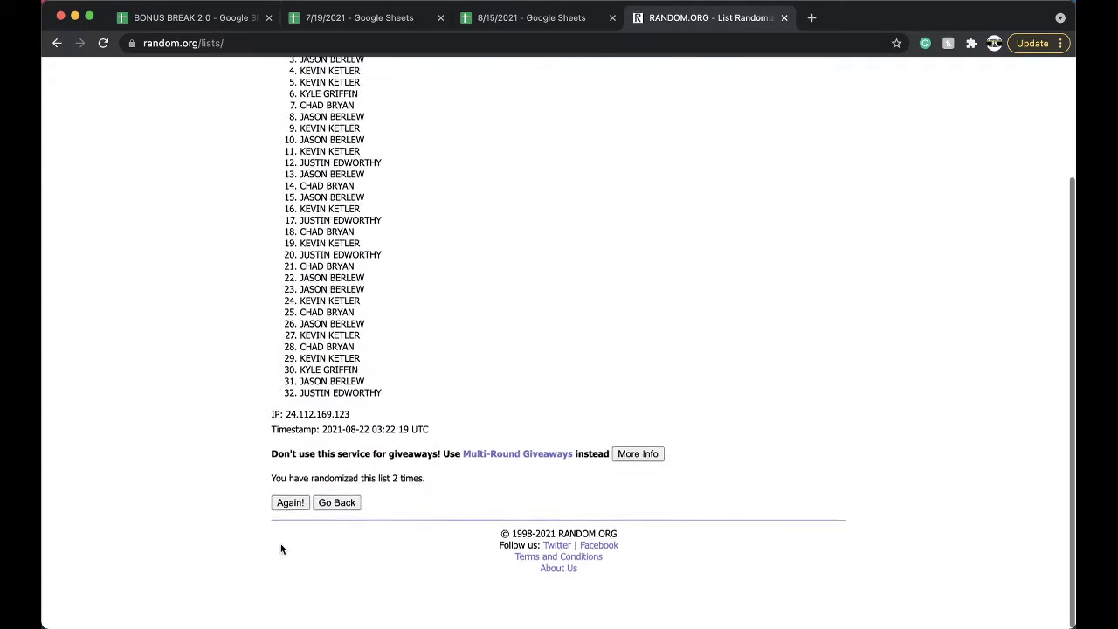
pyautogui.click(290, 540)
pyautogui.click(290, 539)
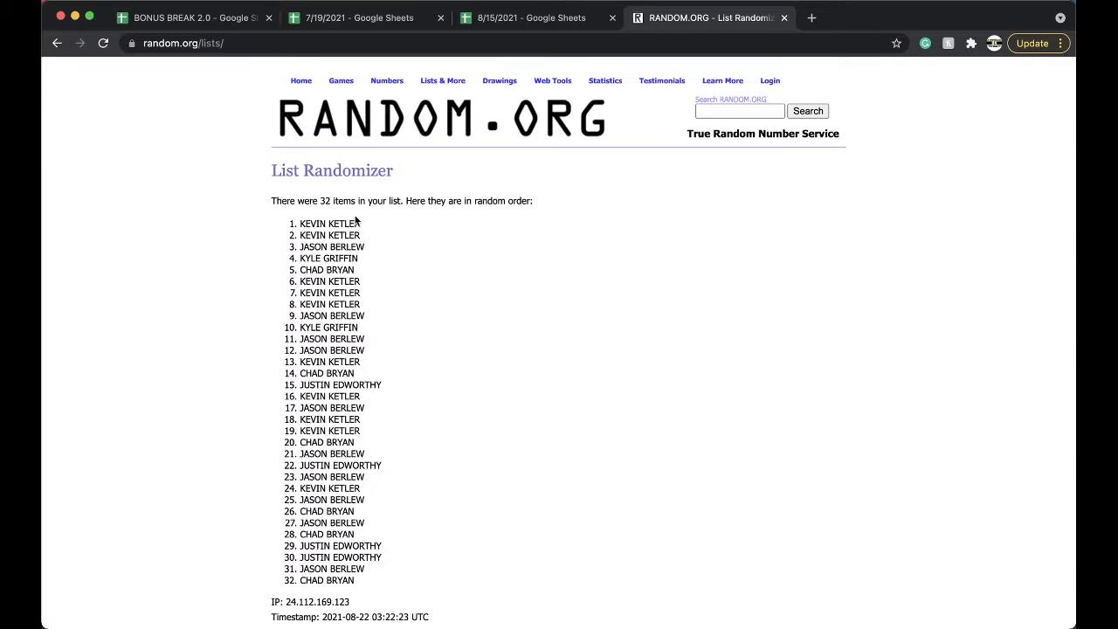
# Step: Copy the first name in the randomized list and paste it into D14 of the 8/15/2021 spreadsheet's #831 PREM FB JERSEY sheet
pyautogui.tripleClick(340, 224)
pyautogui.press('super+c')
pyautogui.click(531, 18)
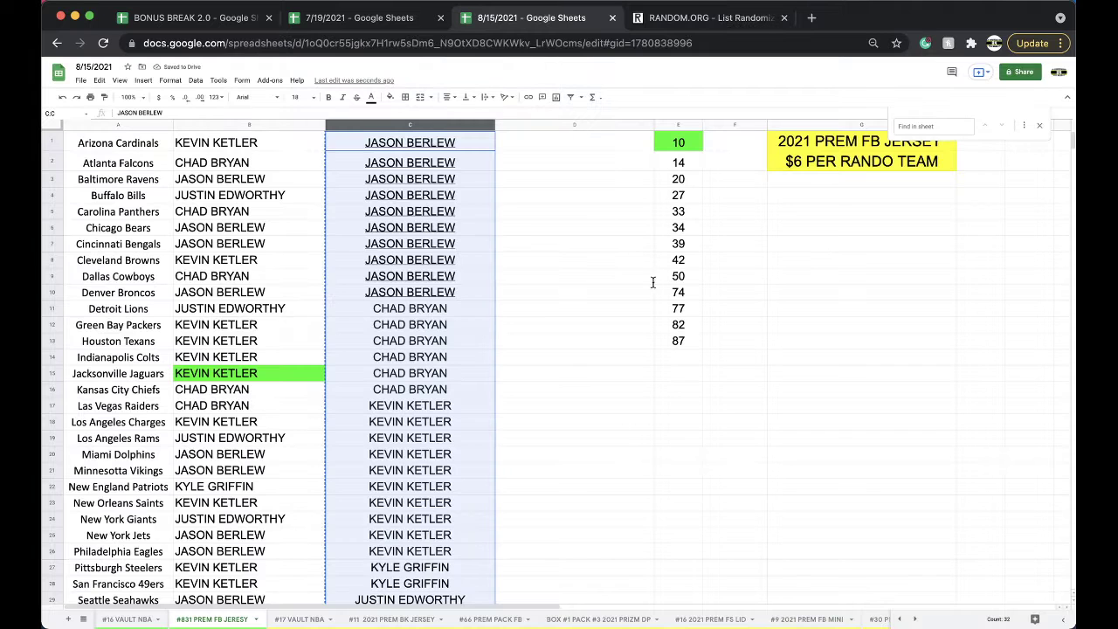
pyautogui.click(638, 356)
pyautogui.press('super+v')
# Step: Copy the participant entry in C6 into column D beside the drawn winner, and cut the two names from D14:D15
pyautogui.click(462, 232)
pyautogui.press('super+c')
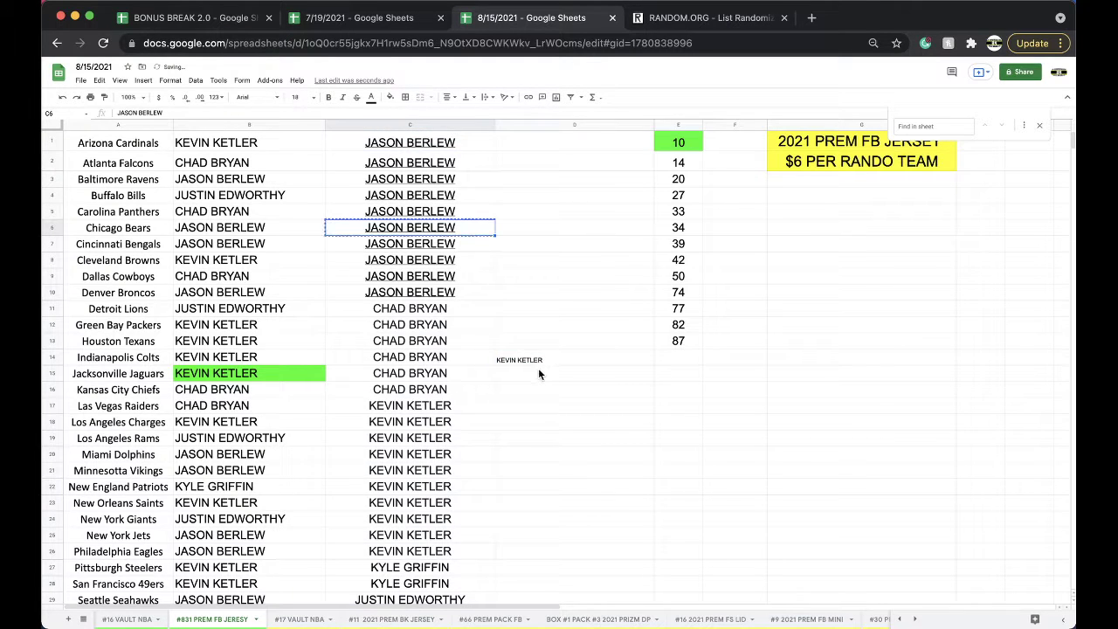
pyautogui.click(538, 368)
pyautogui.press('super+v')
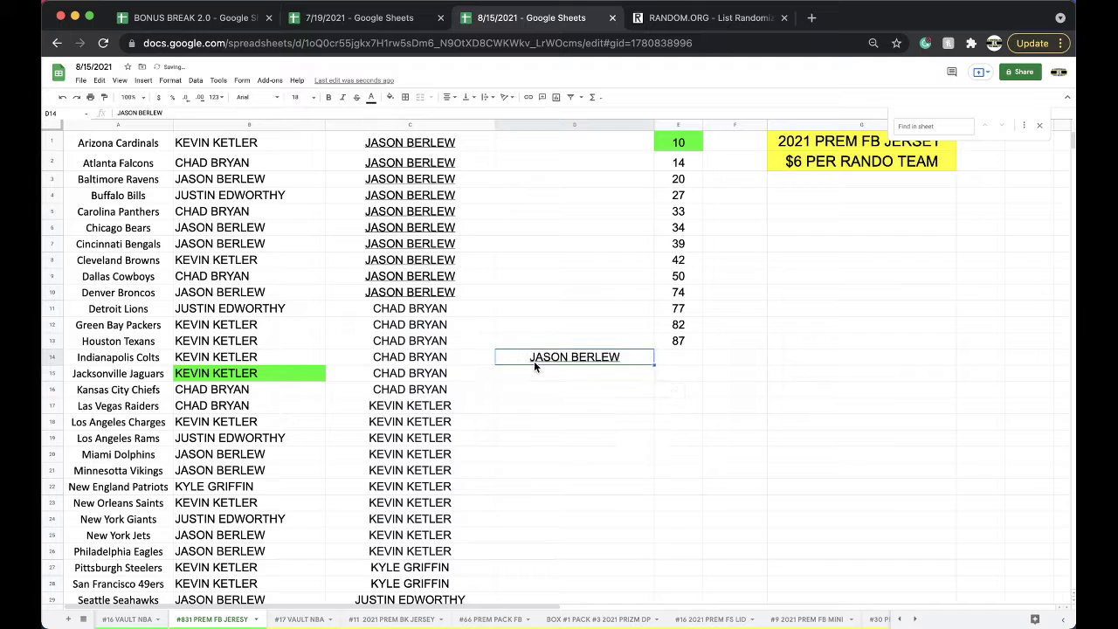
pyautogui.moveTo(534, 361); pyautogui.dragTo(537, 378)
pyautogui.press('Delete')
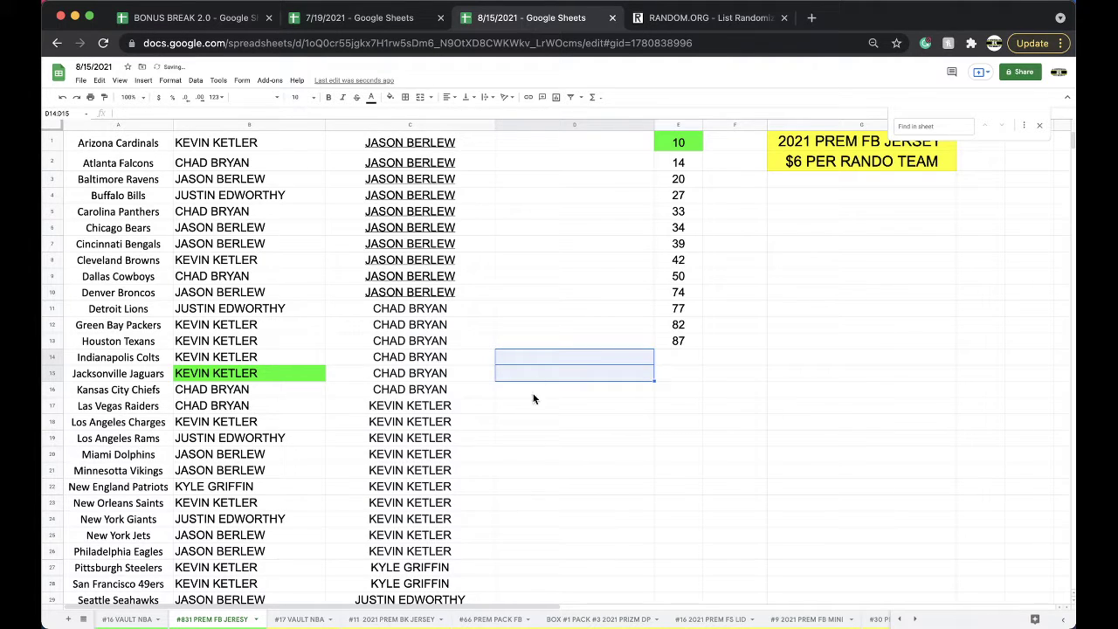
# Step: In the BONUS BREAK 2.0 spreadsheet, duplicate the #294 BONUS FOOTBALL sheet and rename the copy #295 BONUS FOOTBALL
pyautogui.click(188, 18)
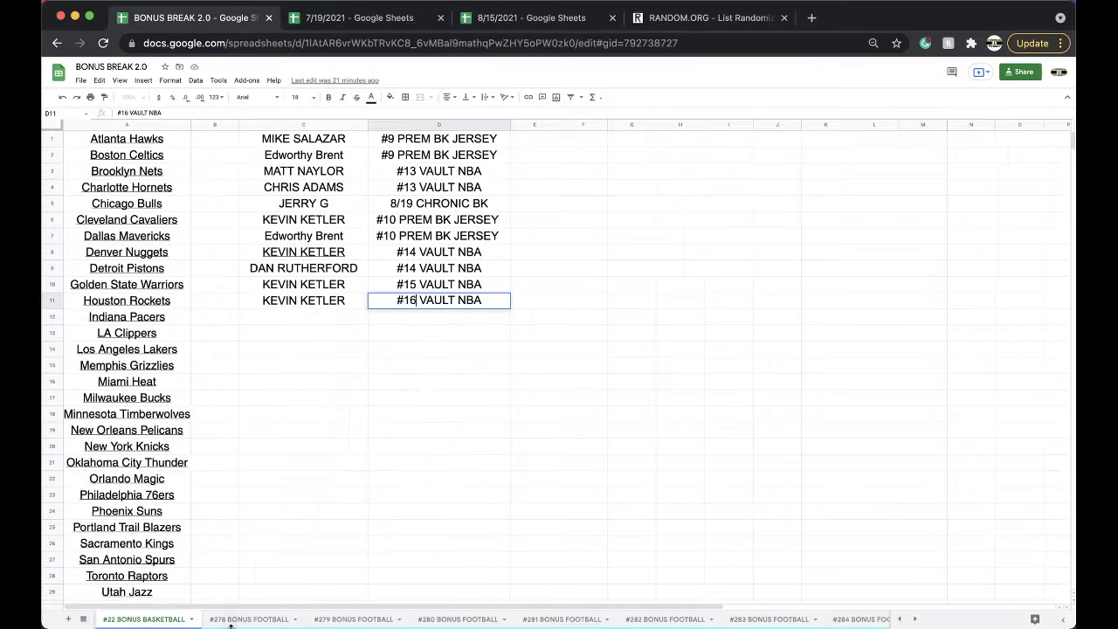
pyautogui.click(84, 618)
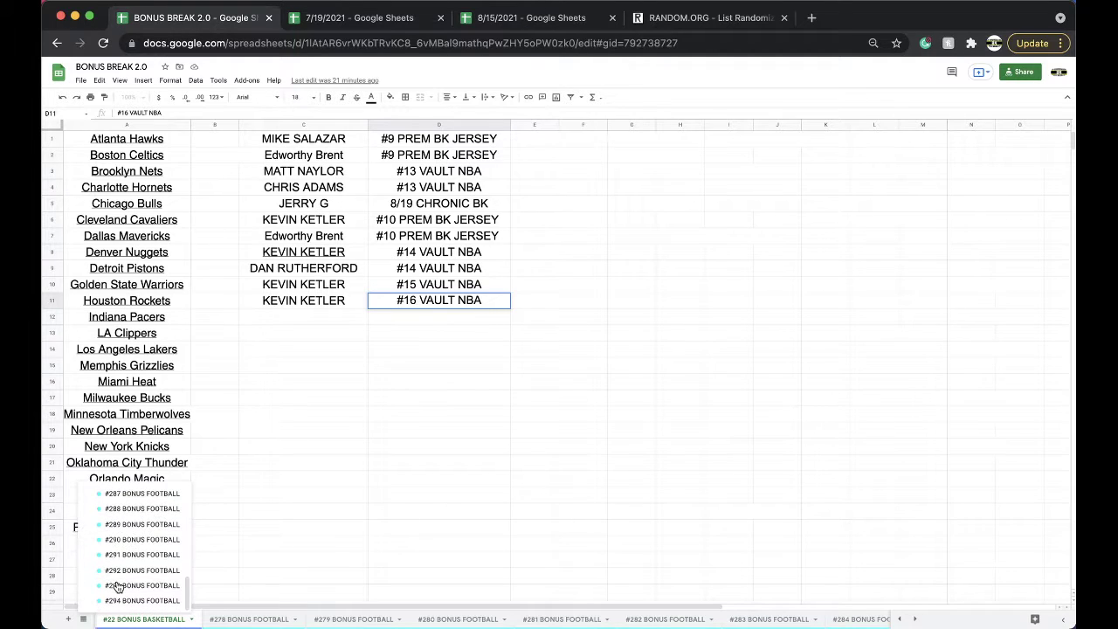
pyautogui.click(113, 600)
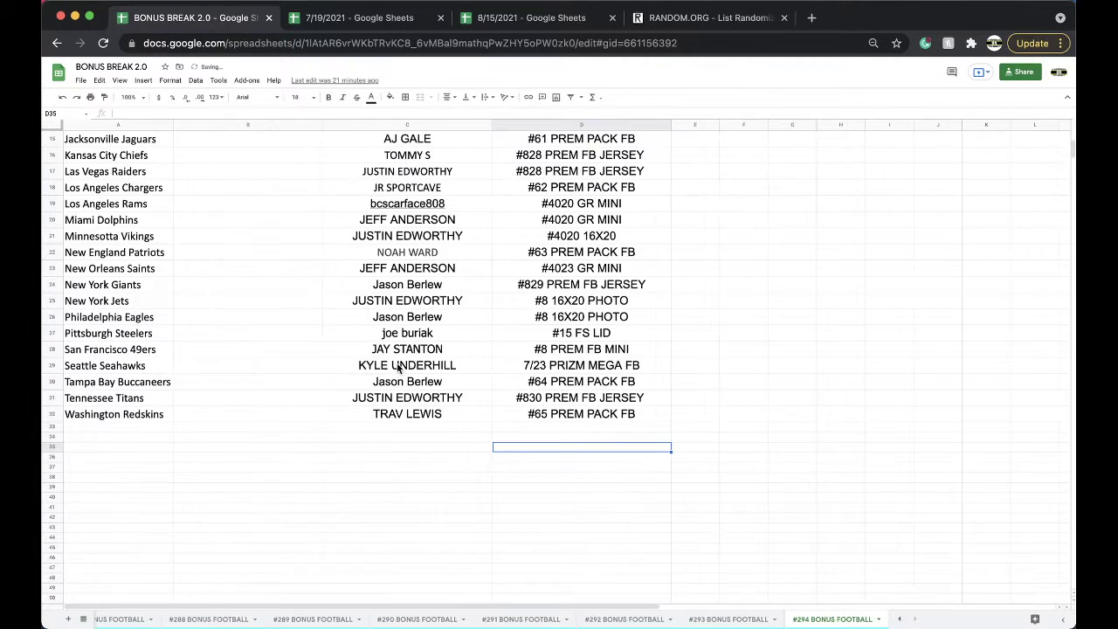
pyautogui.rightClick(821, 619)
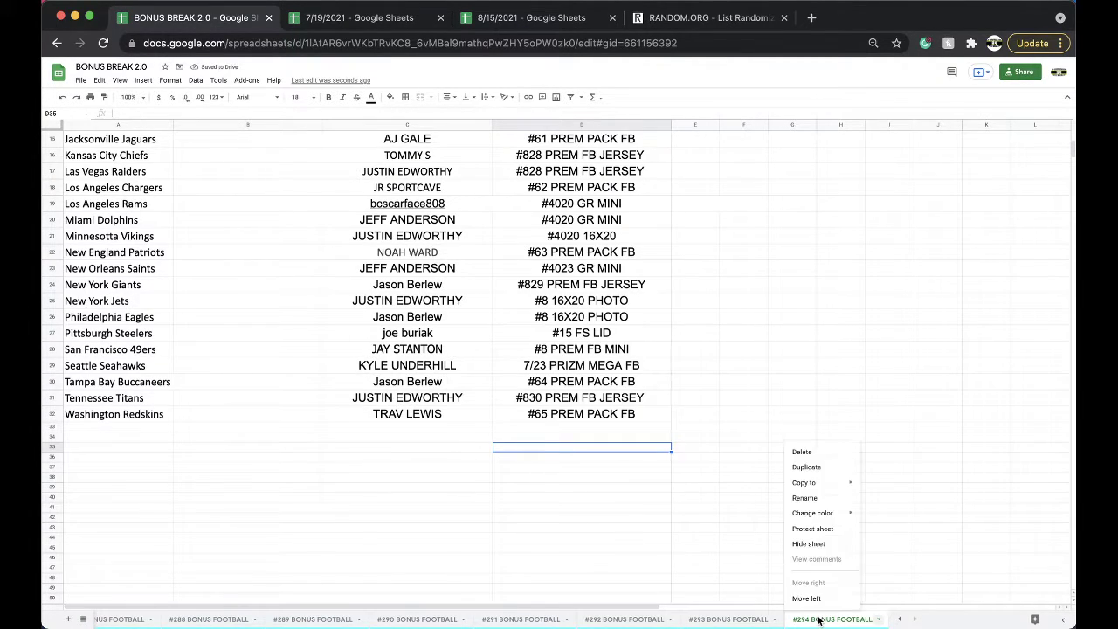
pyautogui.click(803, 468)
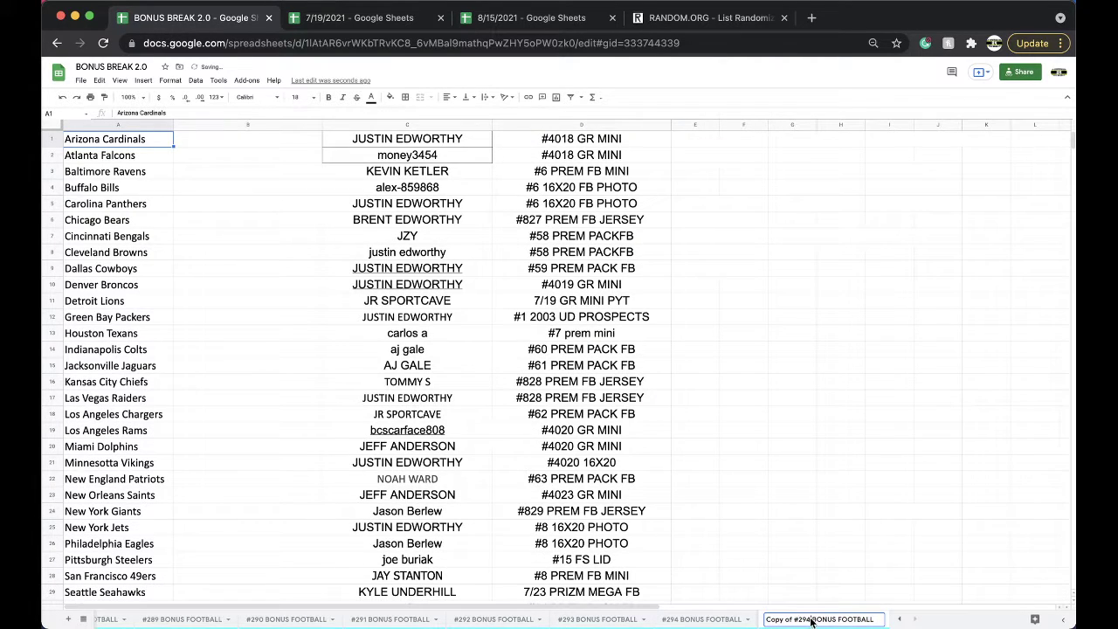
pyautogui.moveTo(809, 621); pyautogui.dragTo(766, 622)
pyautogui.write('#29')
pyautogui.write('5')
pyautogui.press('Return')
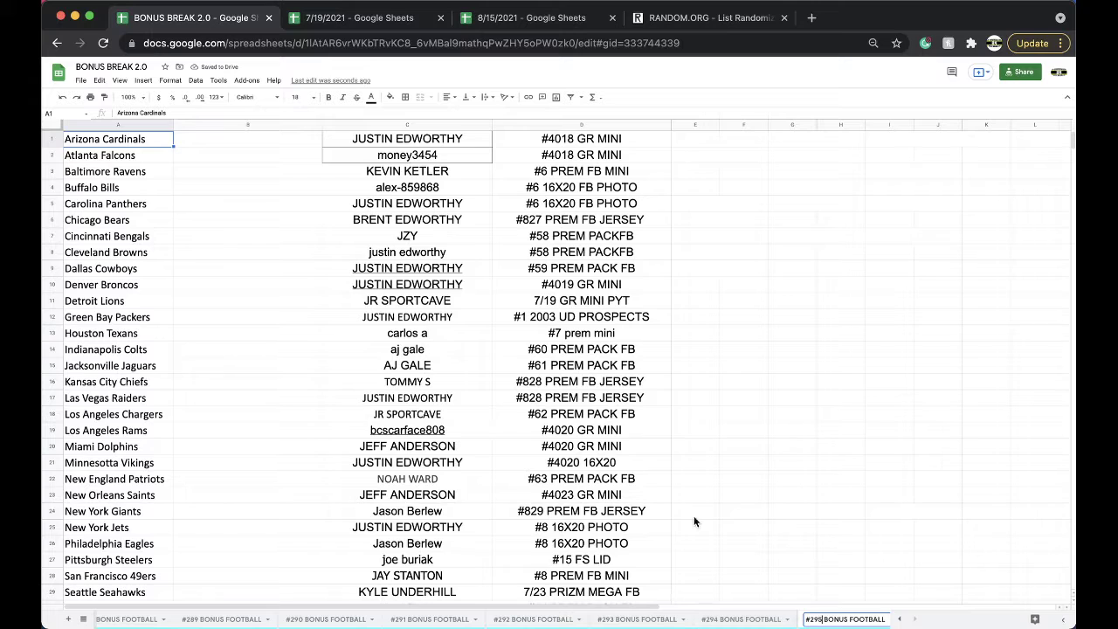
pyautogui.click(651, 462)
# Step: Clear all entries in columns C and D of the #295 BONUS FOOTBALL sheet
pyautogui.scroll(-5, 649, 463)
pyautogui.scroll(8, 650, 463)
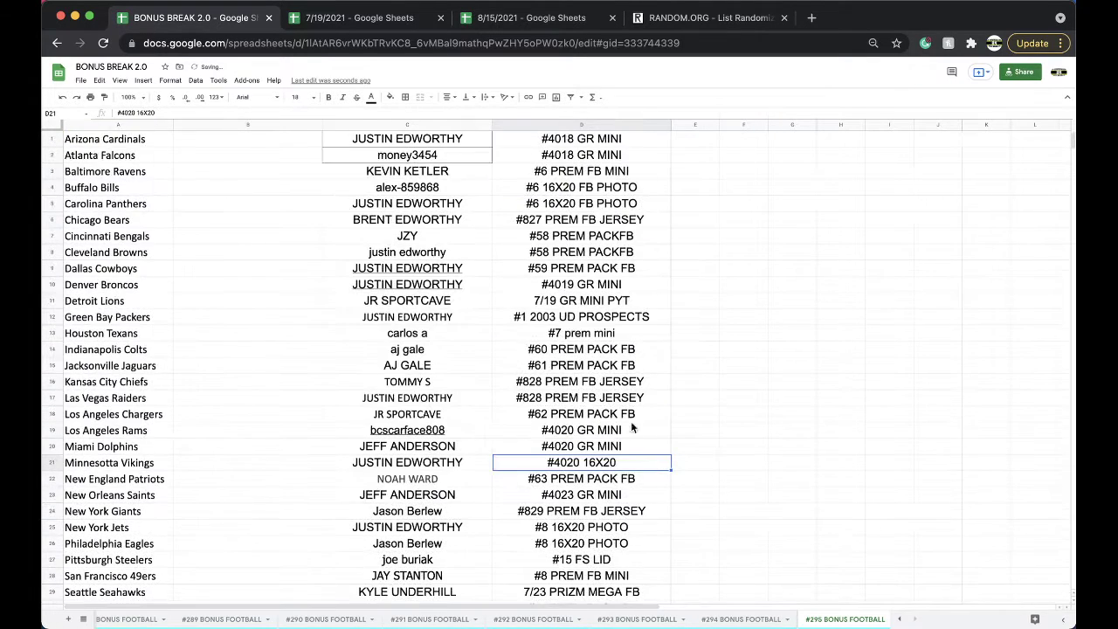
pyautogui.moveTo(465, 123); pyautogui.dragTo(543, 123)
pyautogui.press('Delete')
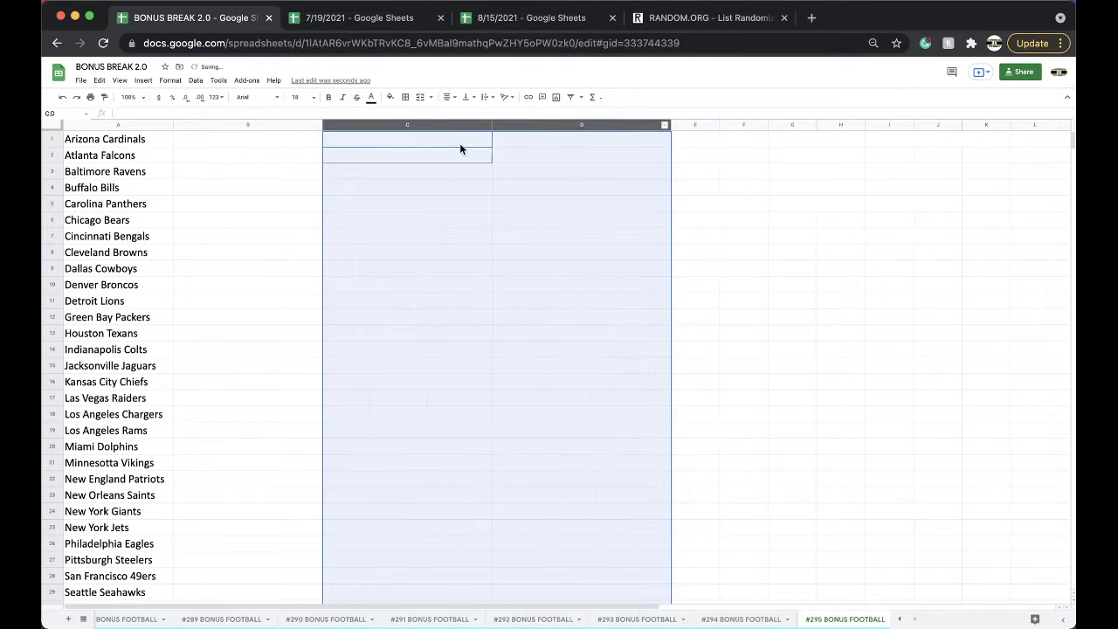
# Step: Paste the two winners' names into C1:C2 as values only, beside Arizona Cardinals and Atlanta Falcons
pyautogui.click(436, 138)
pyautogui.hotkey('ctrl', 'v')
pyautogui.click(508, 177)
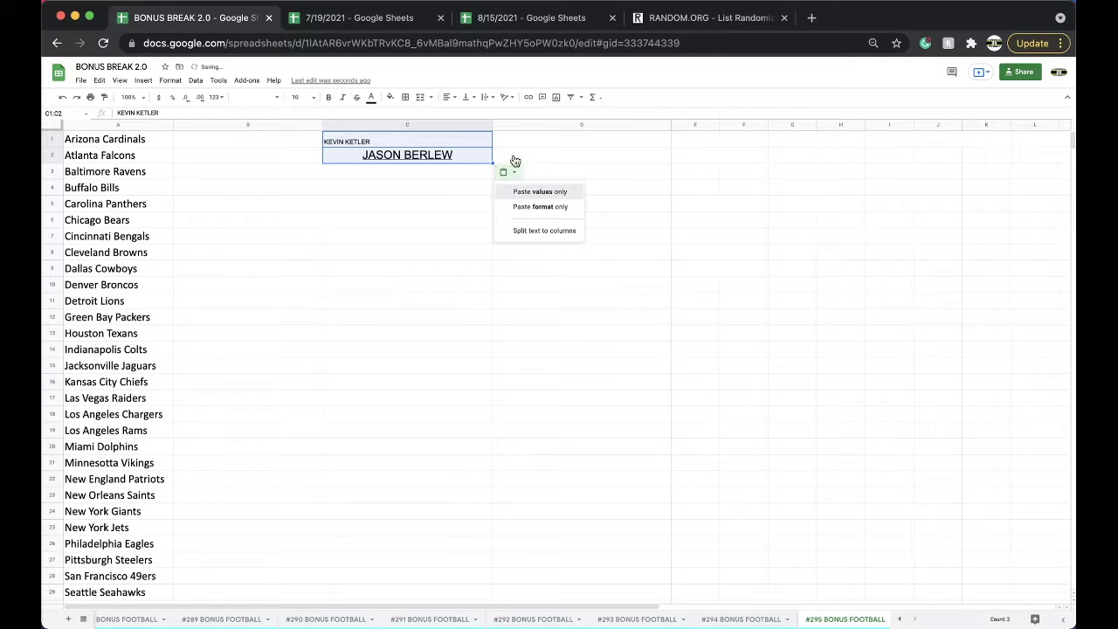
# Step: Enter "#831 PREM FB JERSEY" in D1 and fill it down to D2 for the second winner
pyautogui.click(513, 141)
pyautogui.write('#831 PREM FB JERSY')
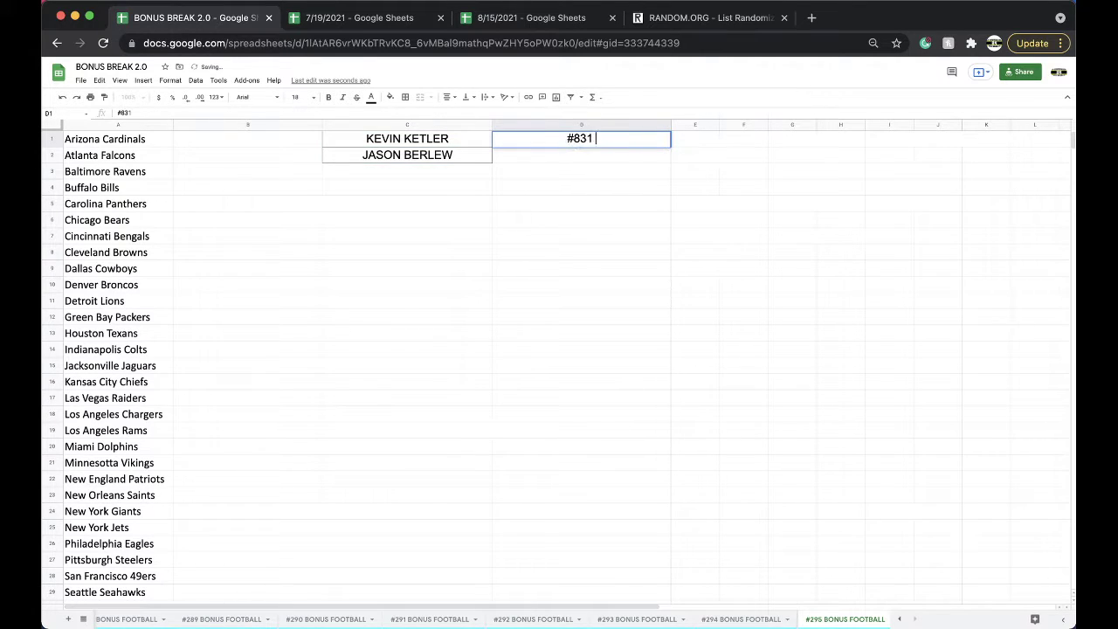
pyautogui.press('BackSpace')
pyautogui.press('BackSpace')
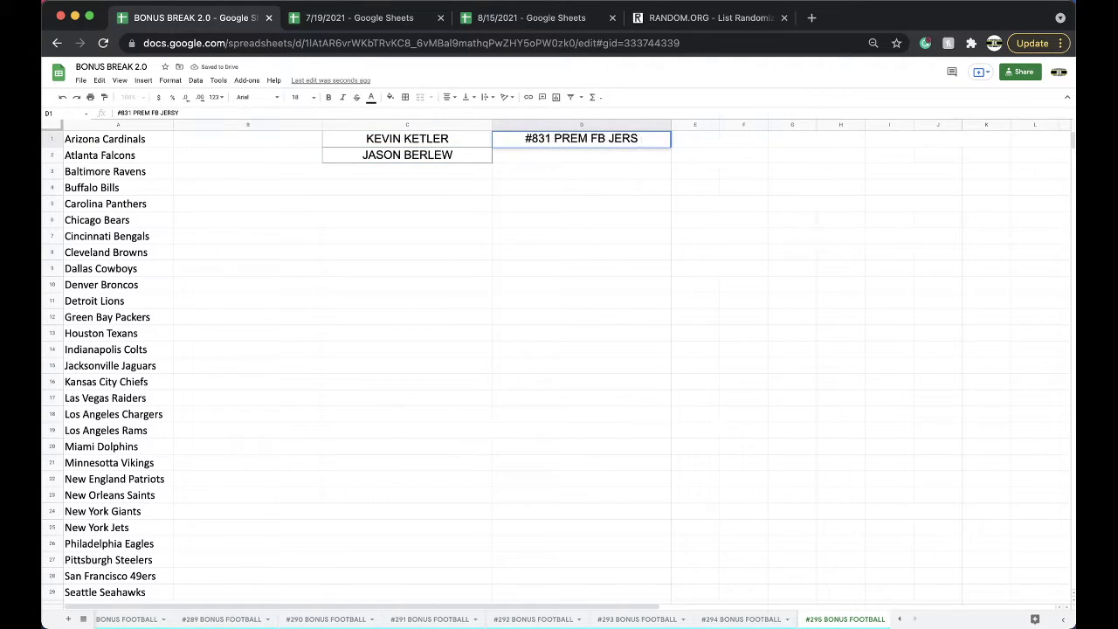
pyautogui.write('EY')
pyautogui.click(524, 144)
pyautogui.moveTo(671, 147); pyautogui.dragTo(673, 163)
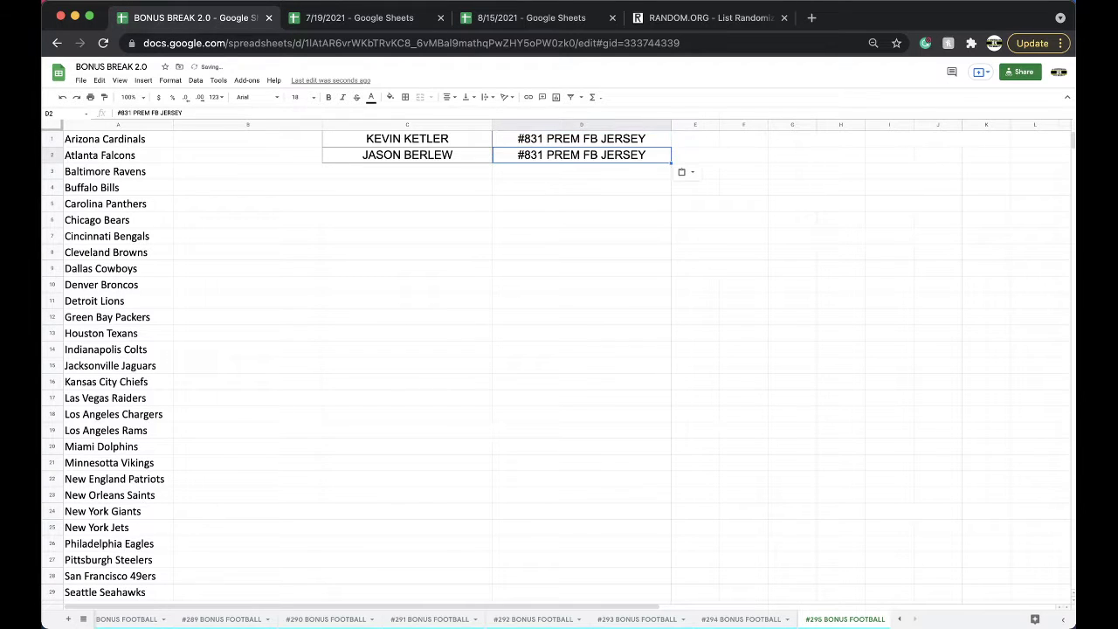
# Step: Look through the upcoming break sheets in the 7/19/2021 and 8/15/2021 spreadsheets, ending on #17 VAULT NBA
pyautogui.click(534, 17)
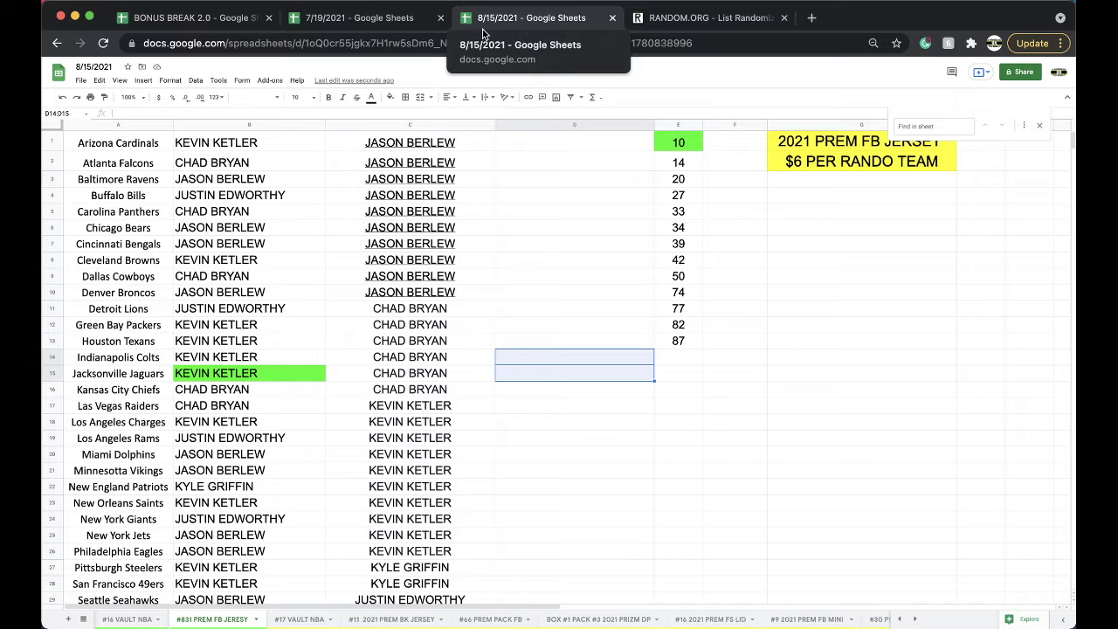
pyautogui.click(384, 21)
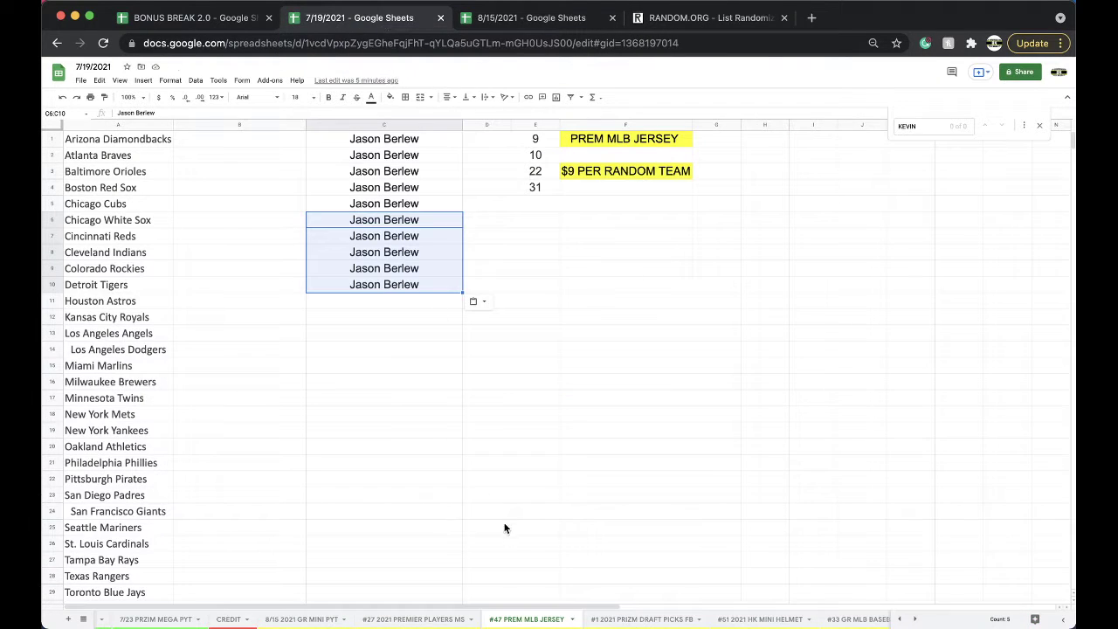
pyautogui.click(444, 623)
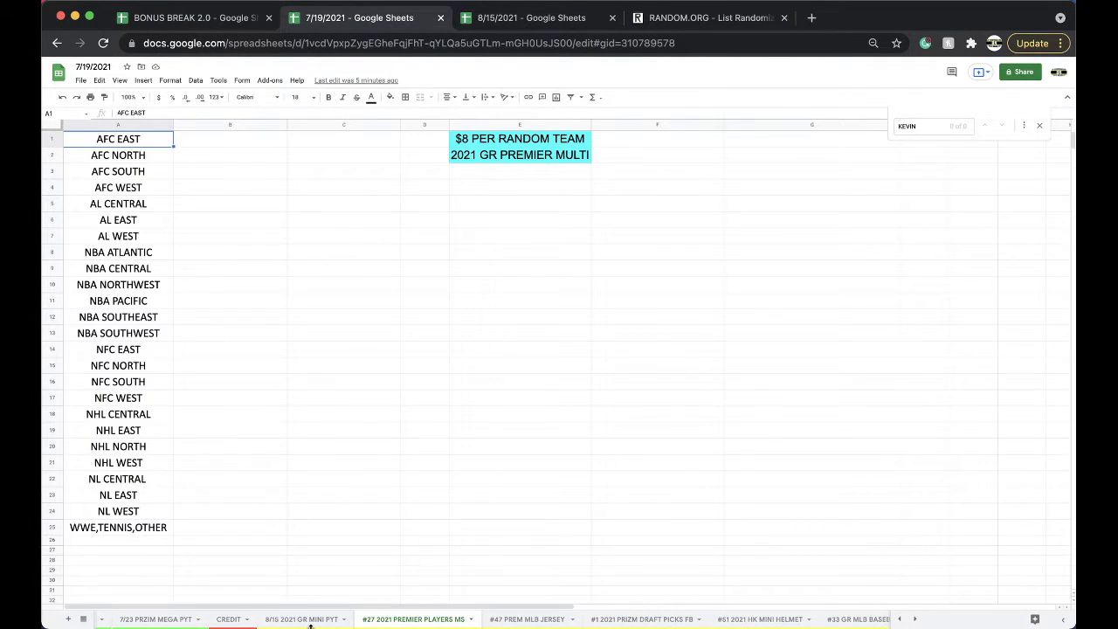
pyautogui.click(522, 21)
pyautogui.click(302, 619)
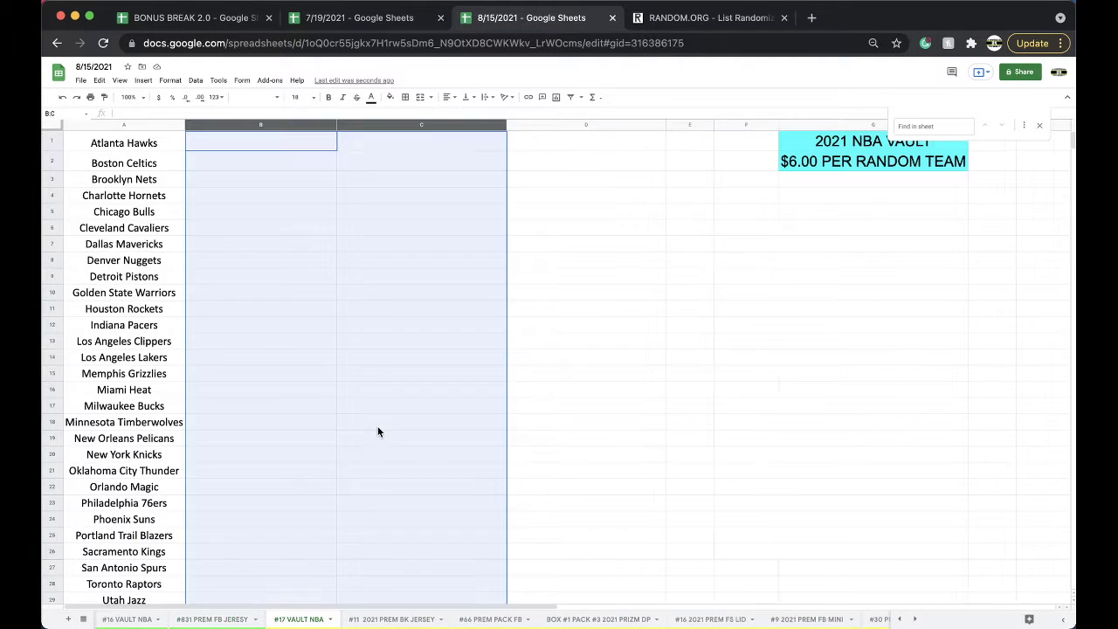
pyautogui.click(395, 408)
pyautogui.click(418, 622)
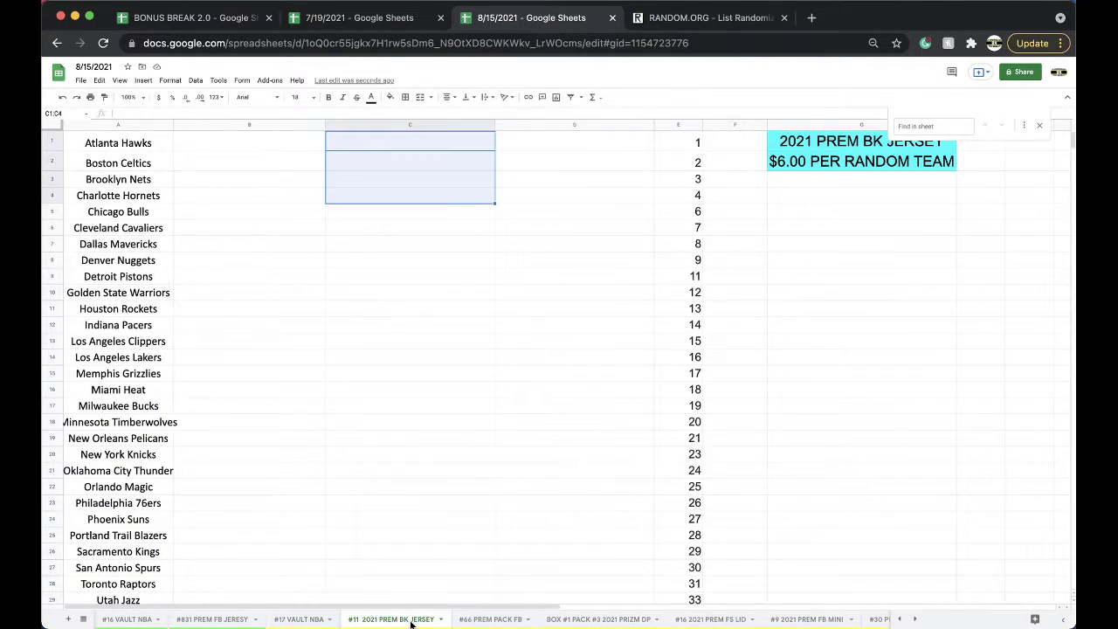
pyautogui.click(472, 622)
pyautogui.click(304, 620)
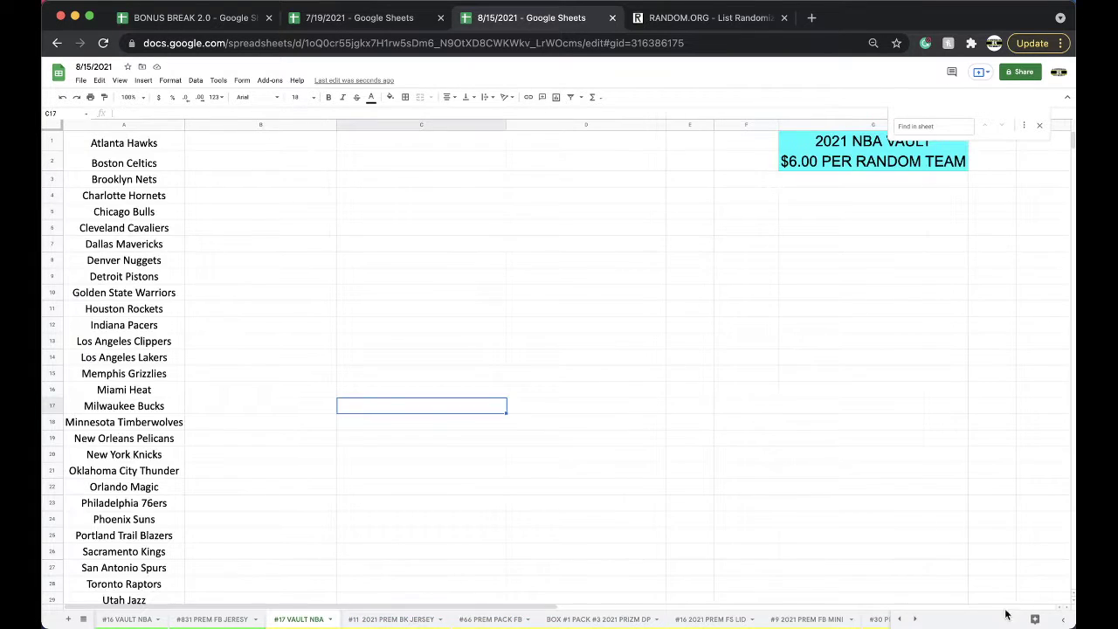